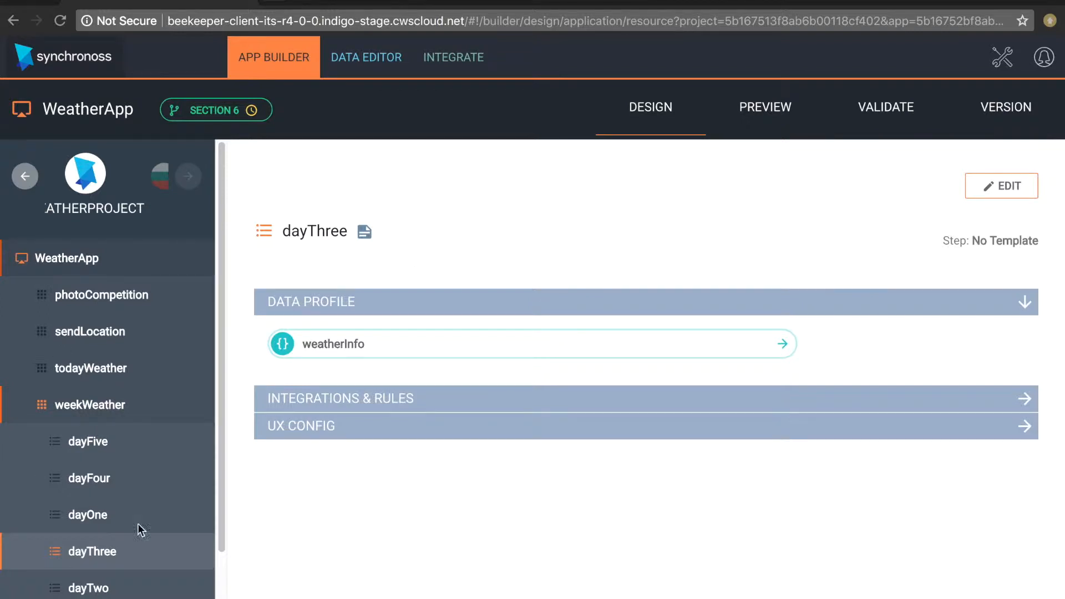
# - Open the dayOne step of weekWeather for editing and expand its Integrations & Rules and UX Config sections
pyautogui.scroll(-3, 164, 521)
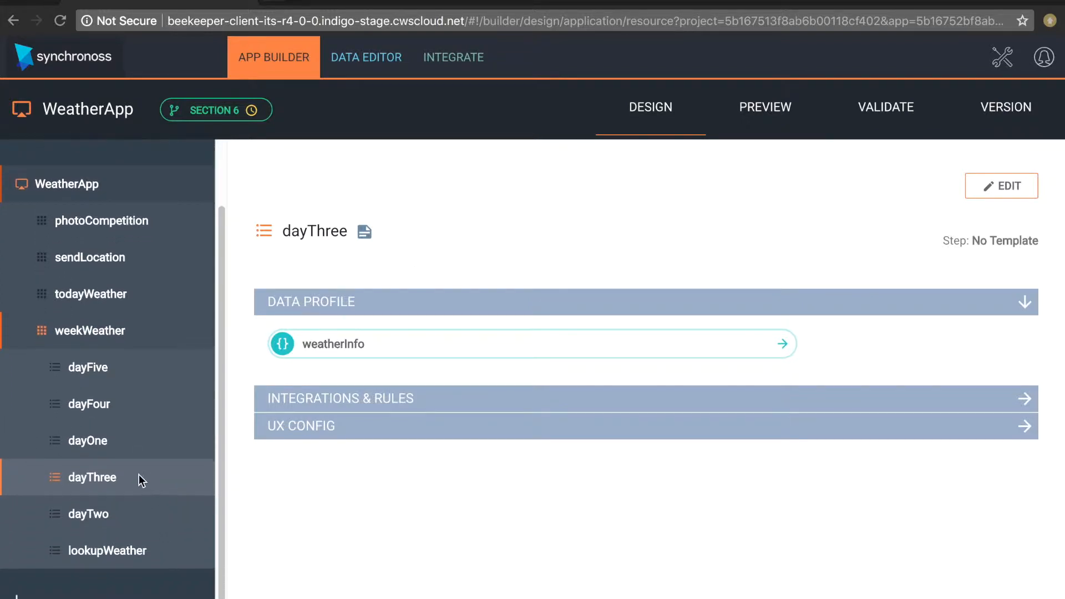
pyautogui.click(111, 439)
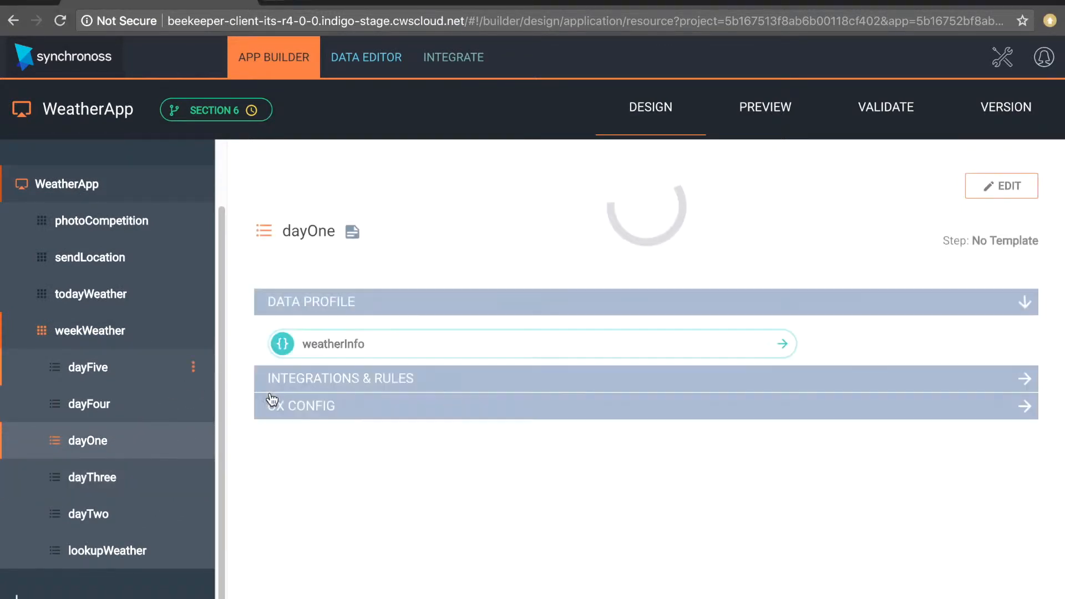
pyautogui.click(998, 187)
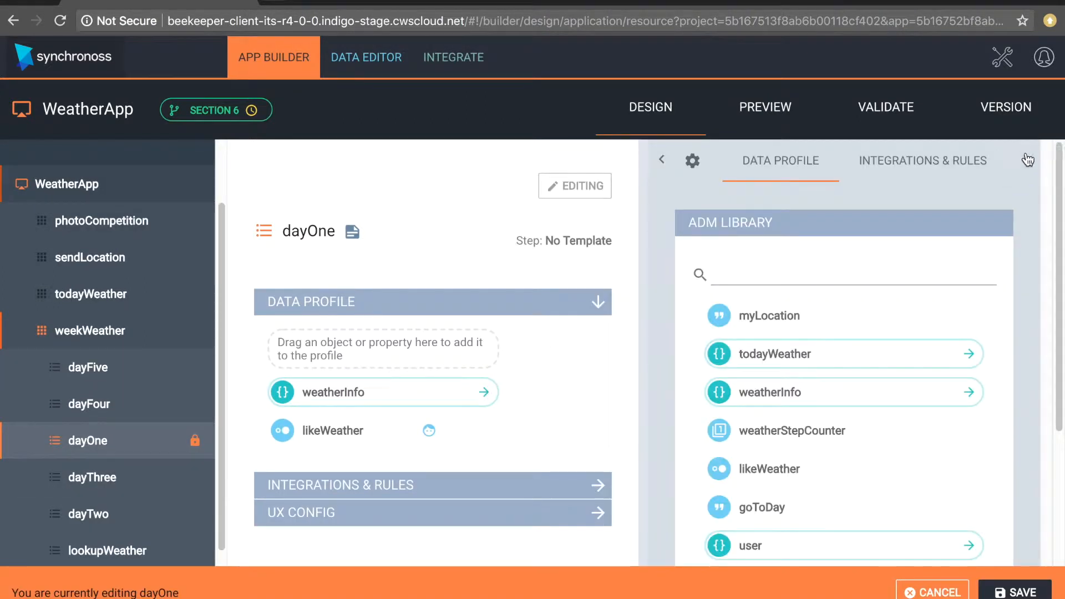
pyautogui.click(957, 163)
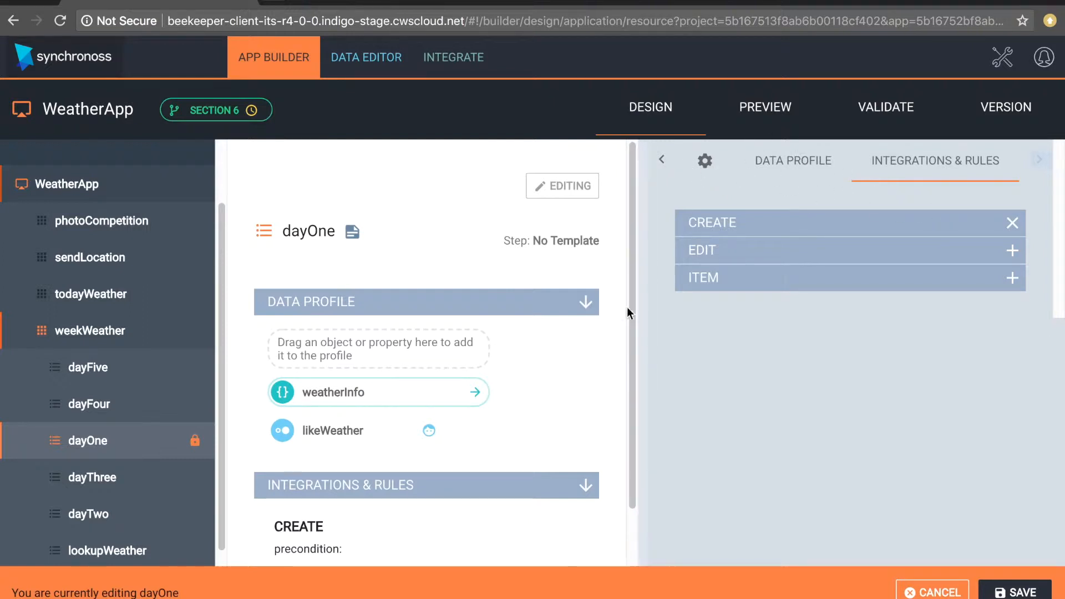
pyautogui.moveTo(635, 307); pyautogui.dragTo(635, 407)
pyautogui.click(581, 528)
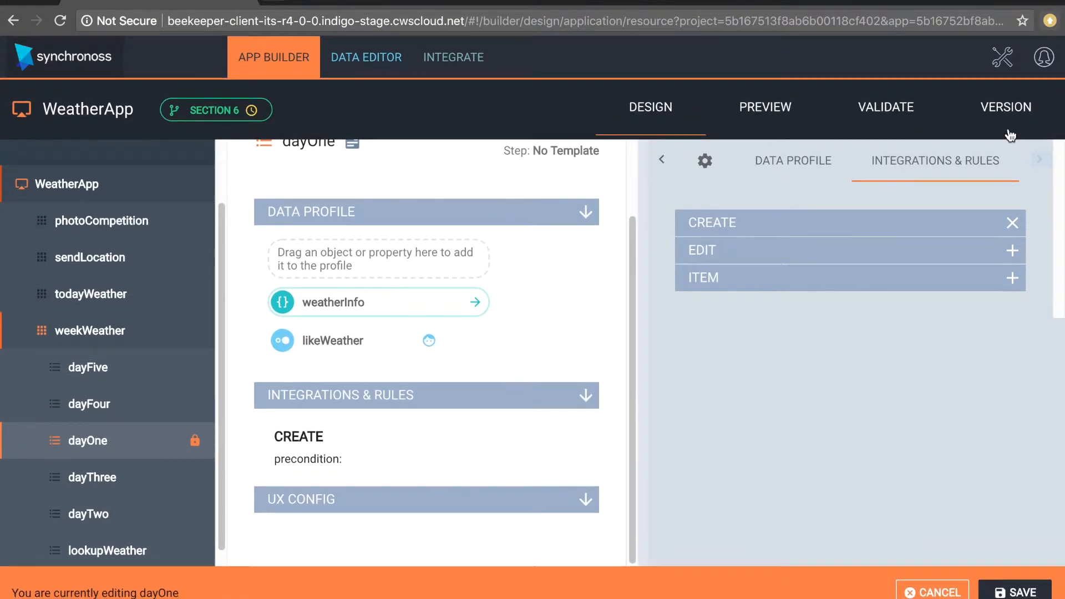
# - Set the dayOne step's template to cta in its settings
pyautogui.click(705, 162)
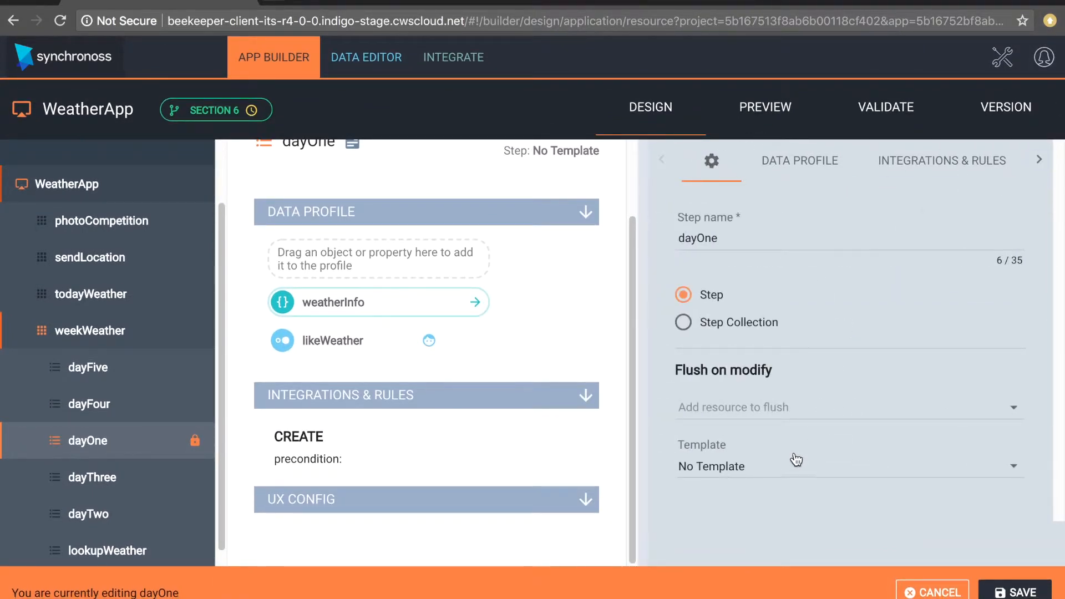
pyautogui.click(799, 477)
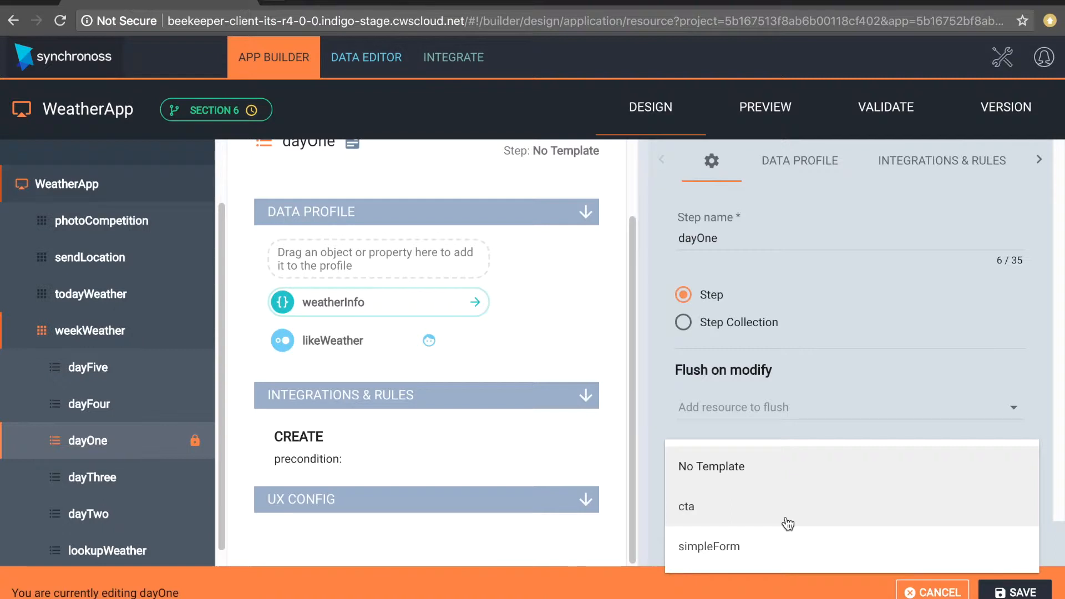
pyautogui.click(788, 523)
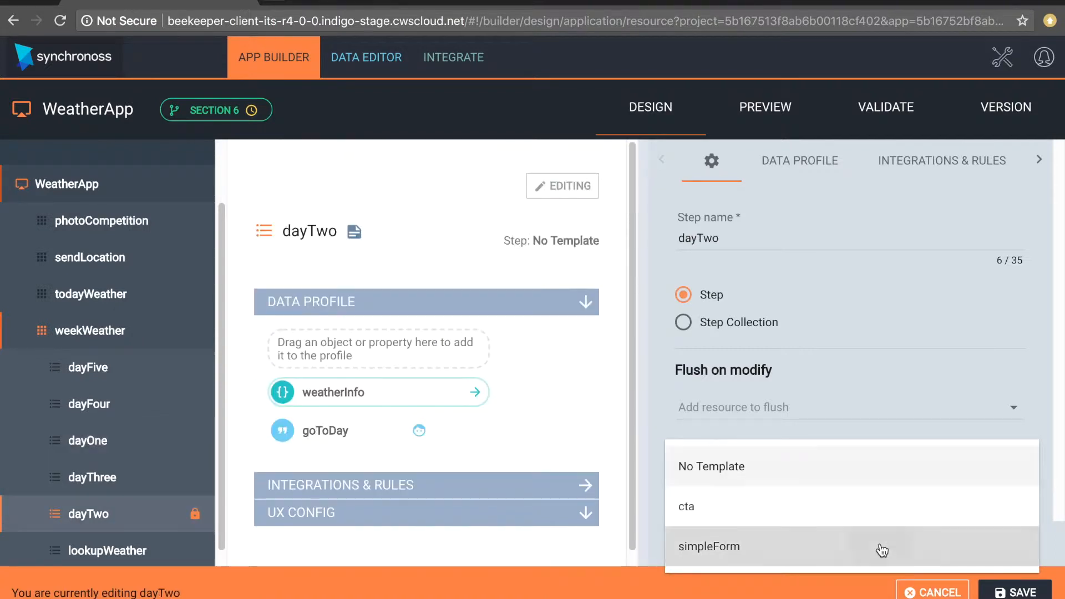
# - Apply the simpleForm template to dayTwo and fill in its subTitle with "We can add a simple subtitle which will"
pyautogui.click(874, 548)
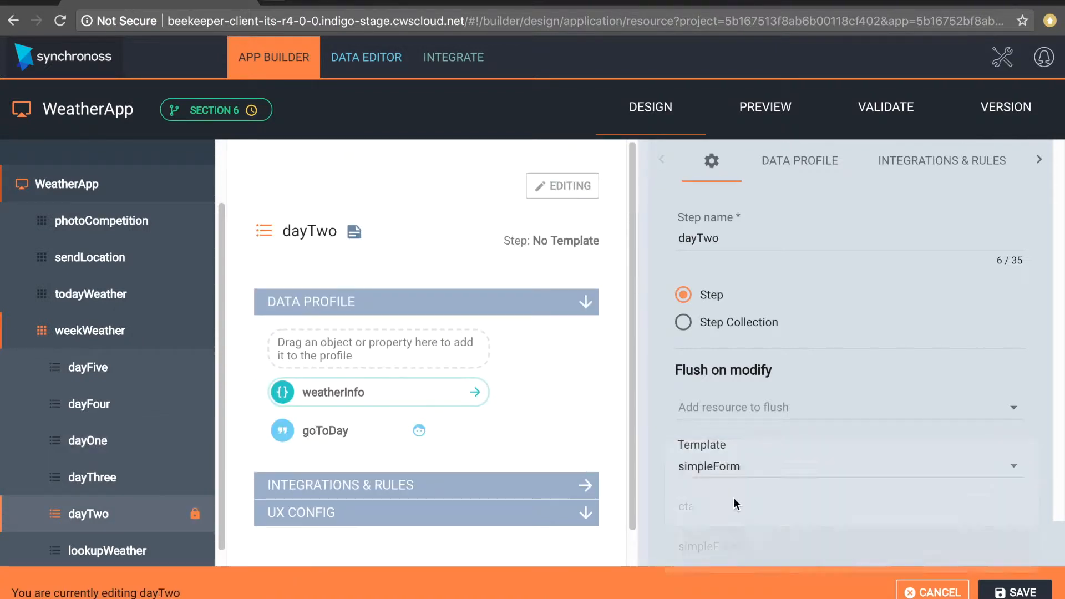
pyautogui.scroll(-2, 543, 424)
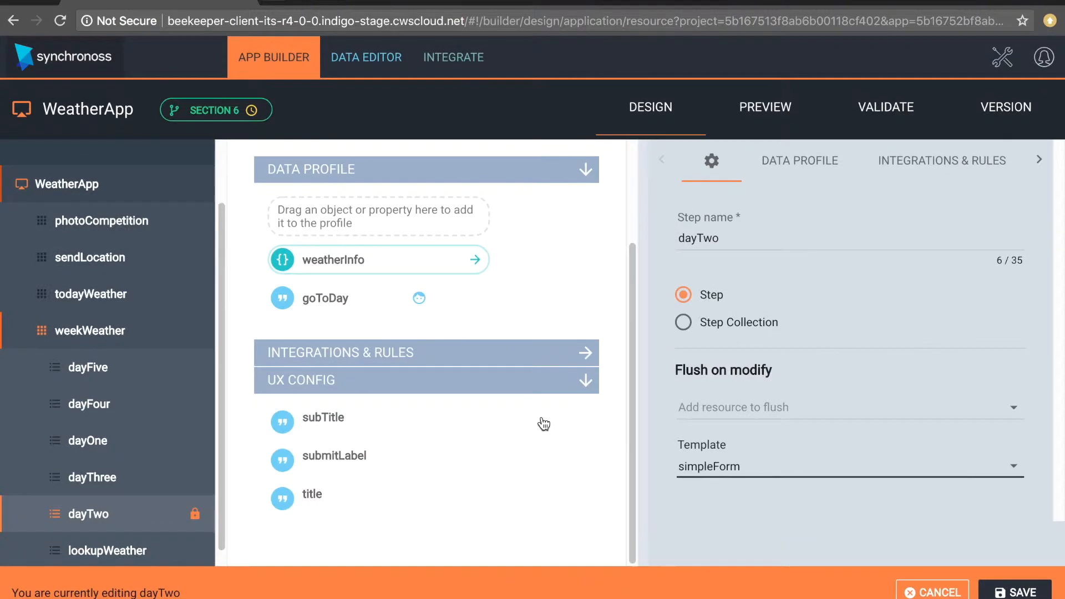
pyautogui.click(331, 417)
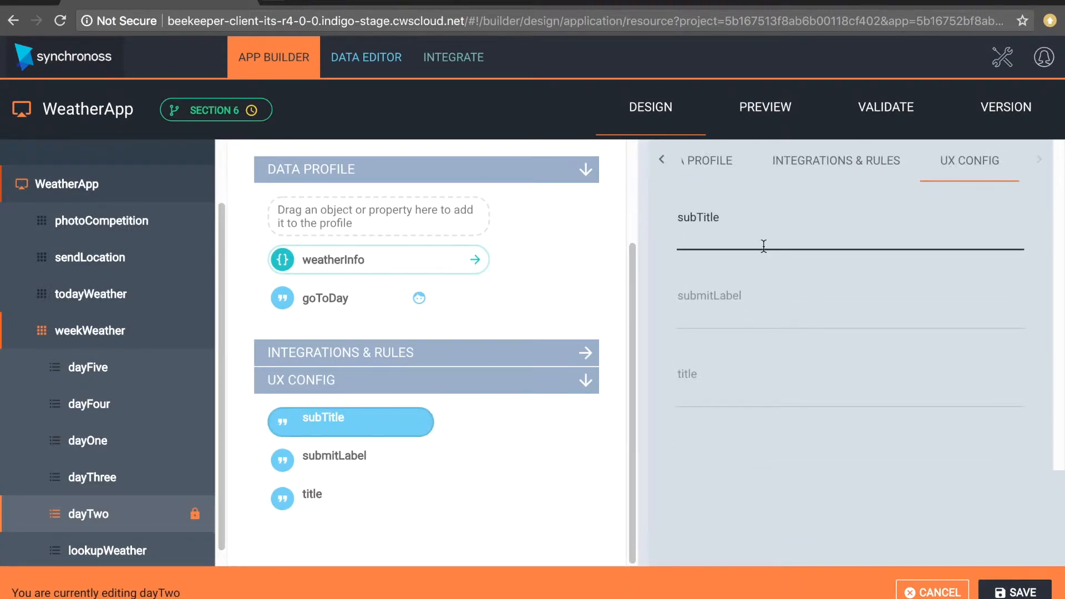
pyautogui.write('We can')
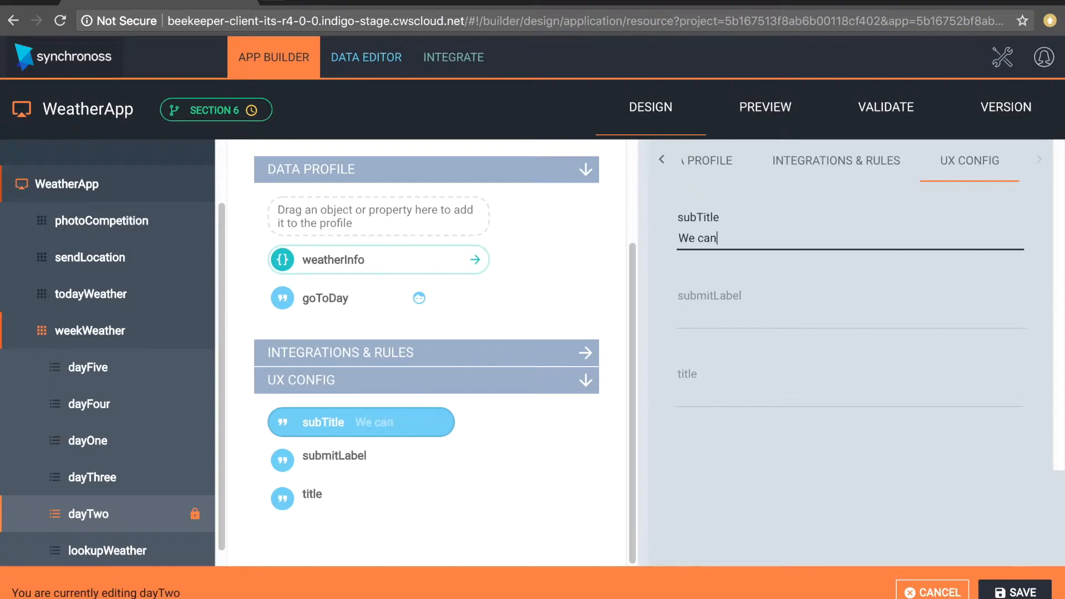
pyautogui.write(' add a simp')
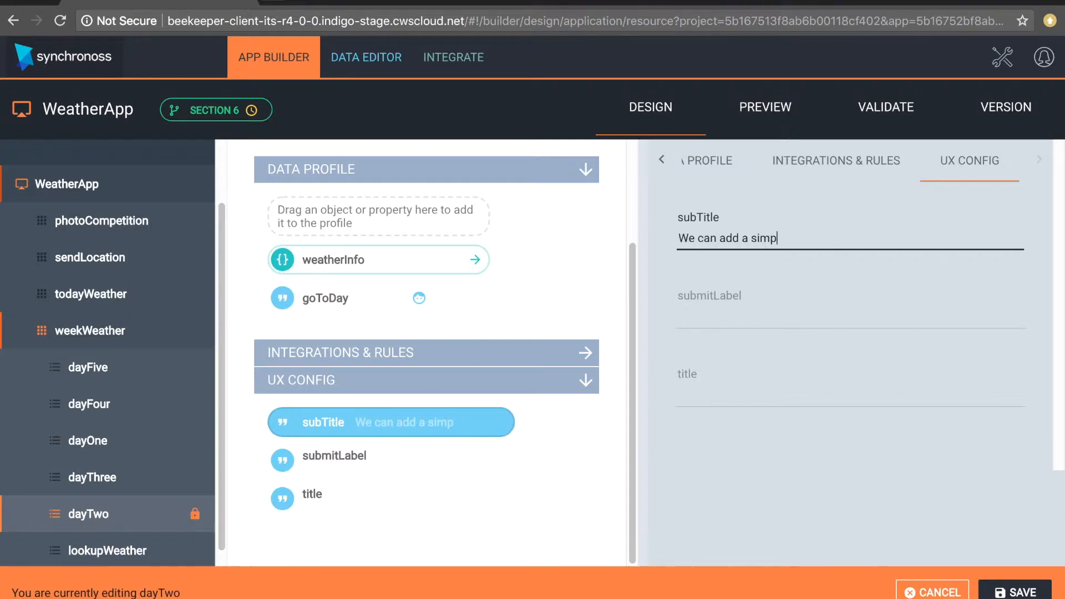
pyautogui.write('le su')
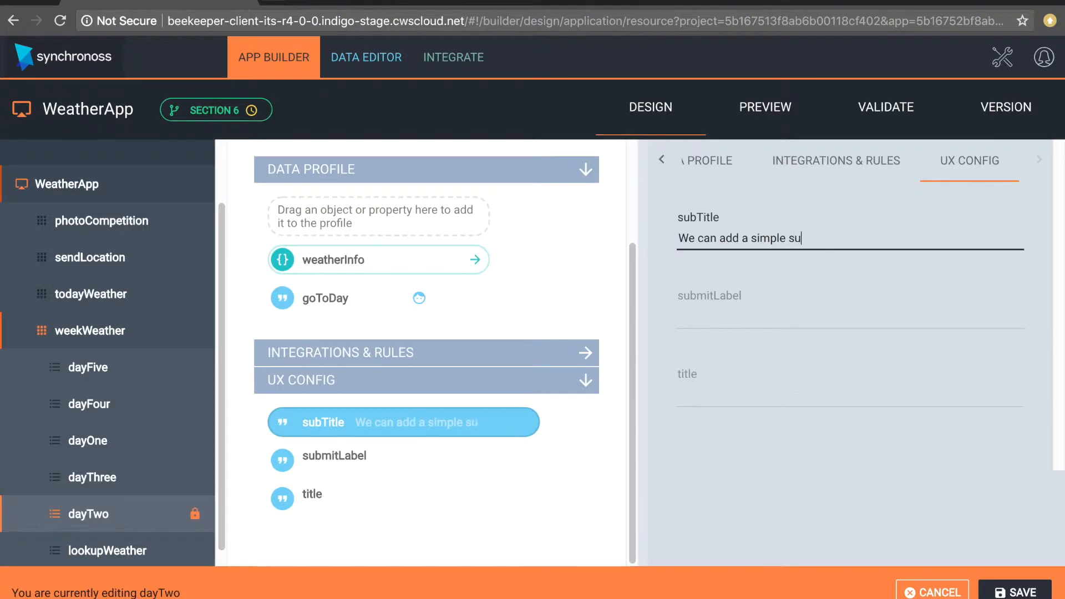
pyautogui.write('btitle which w')
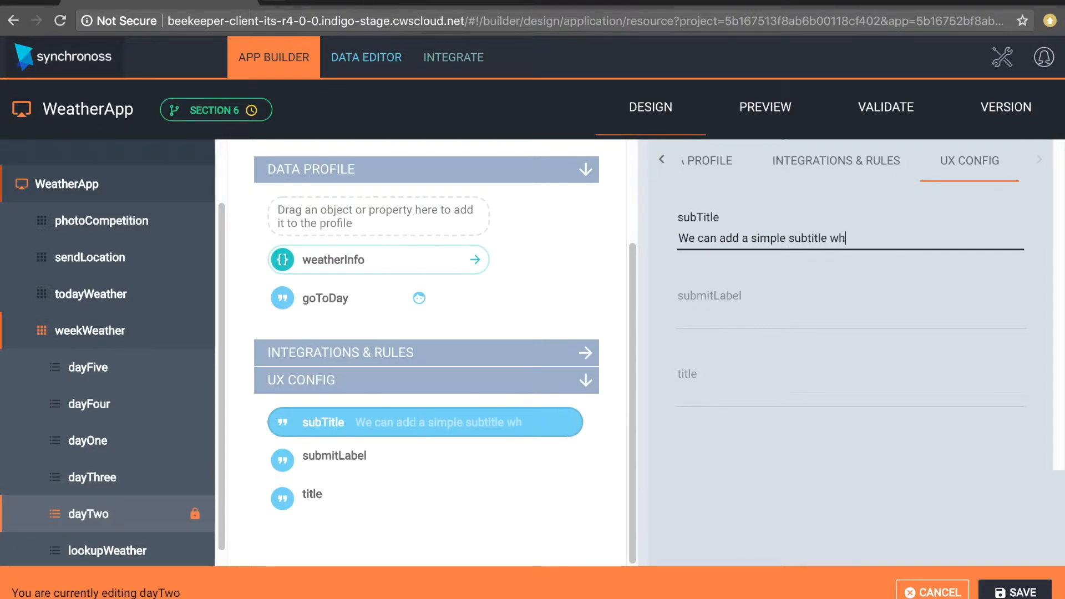
pyautogui.write('ill')
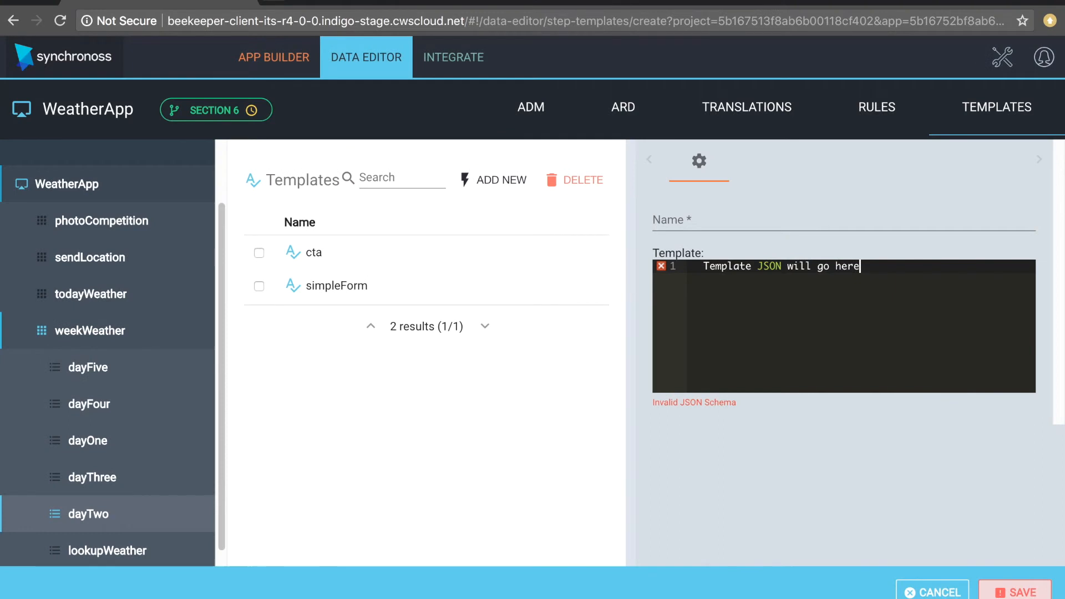
pyautogui.hotkey('ctrl', 'a')
pyautogui.press('BackSpace')
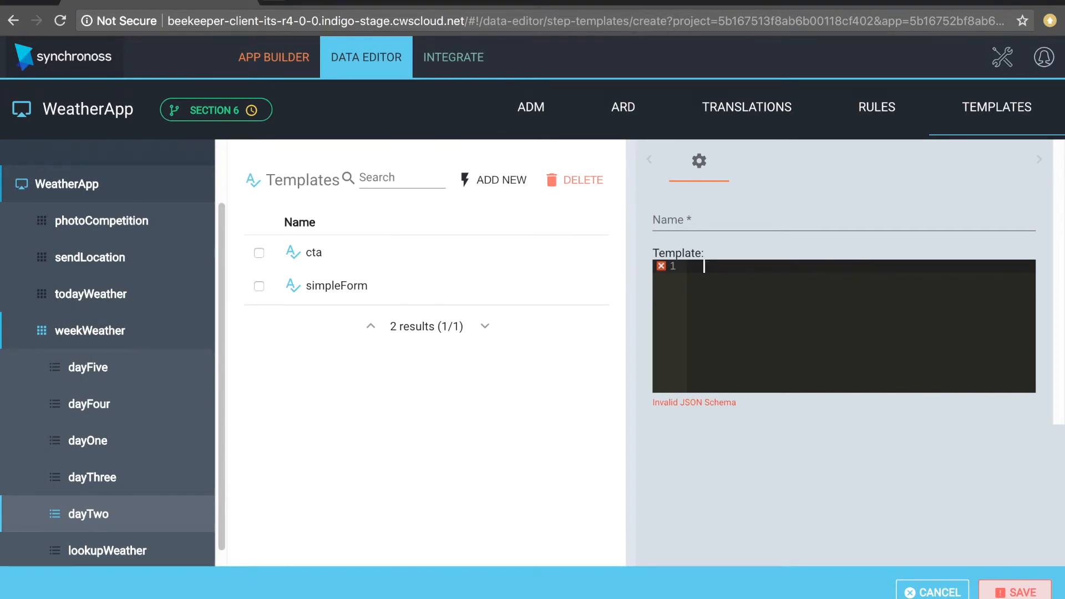
pyautogui.click(722, 226)
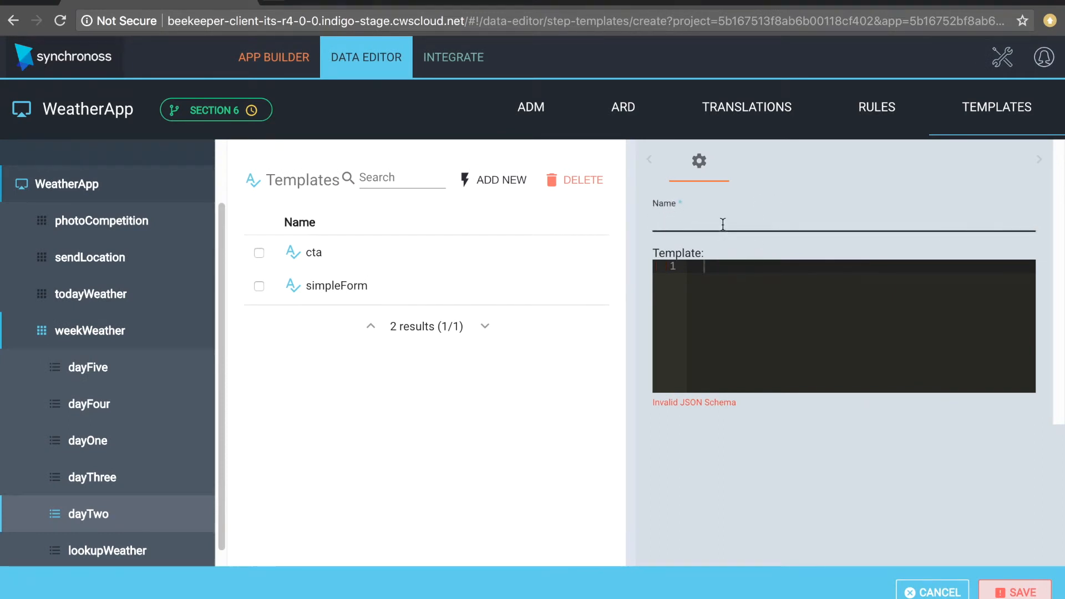
pyautogui.click(933, 592)
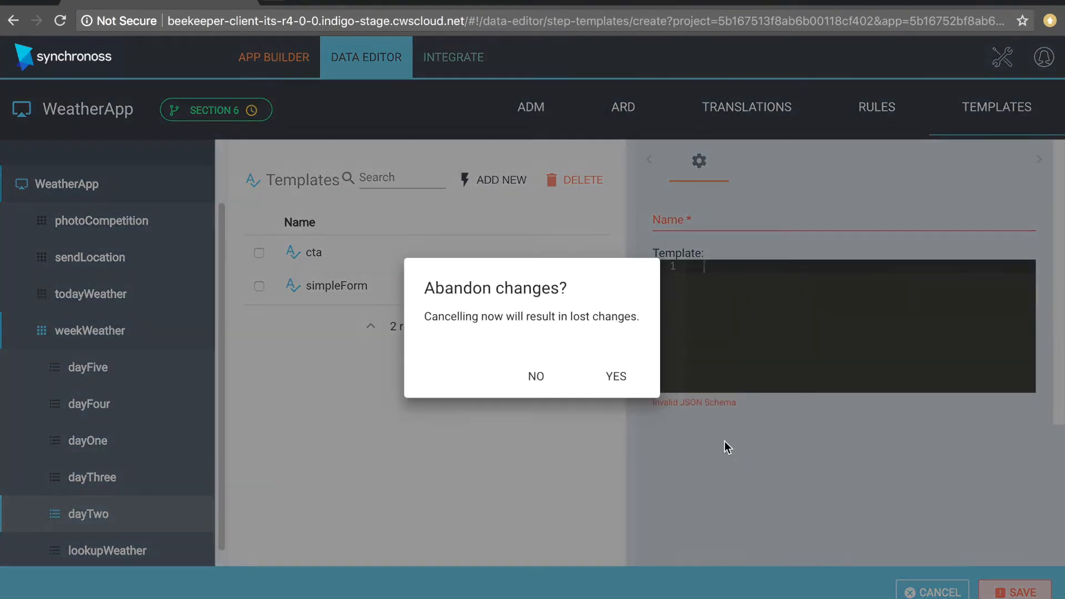
pyautogui.click(620, 383)
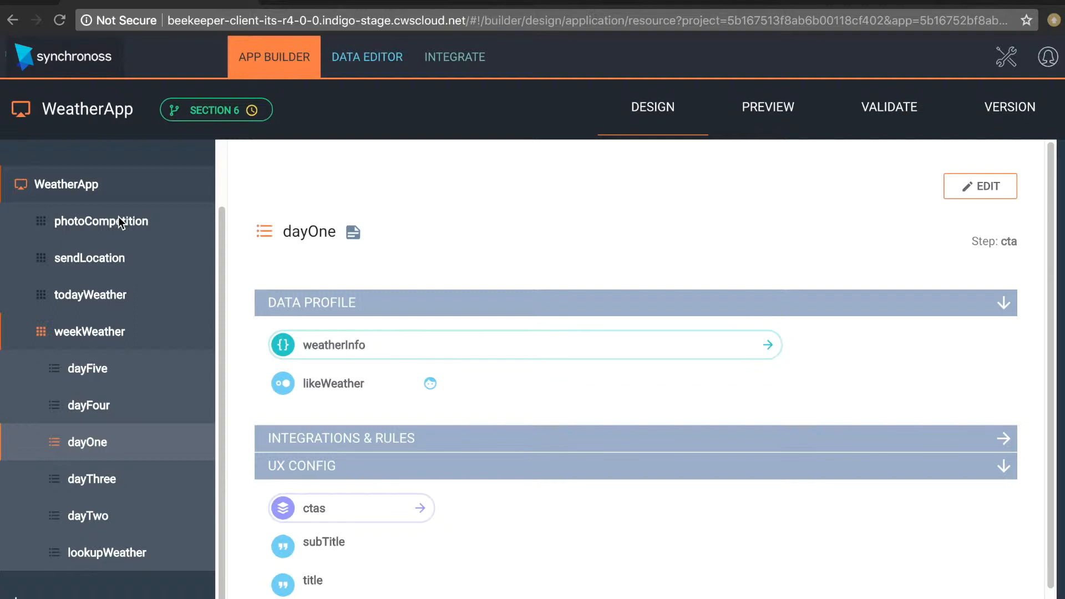
# - Create a new flow in WeatherApp and name it "NEW FLOW FOR SECRET PROJECT"
pyautogui.click(91, 191)
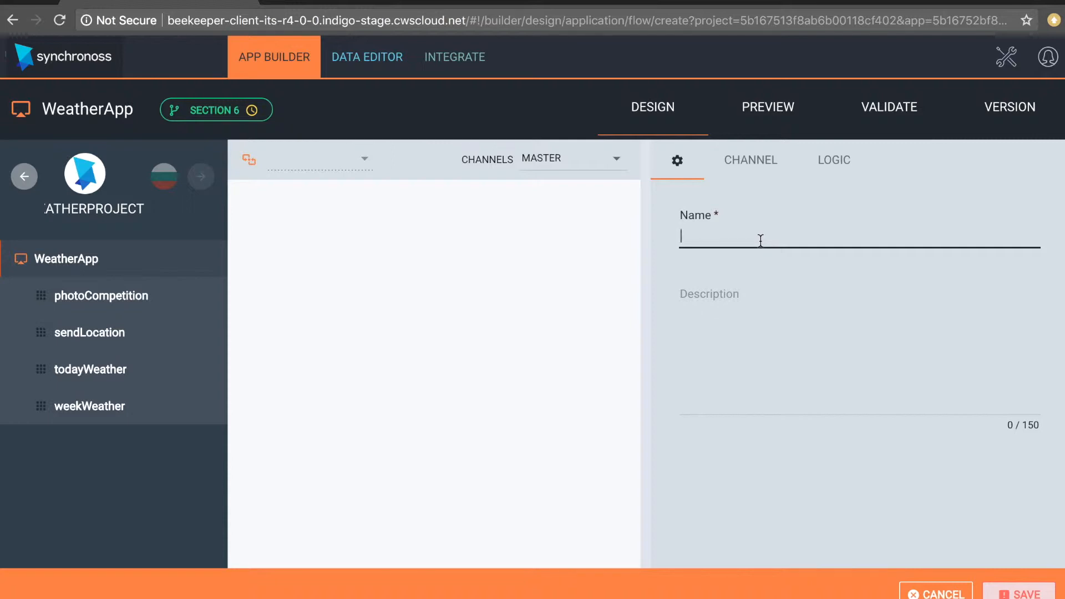
pyautogui.write('NEW')
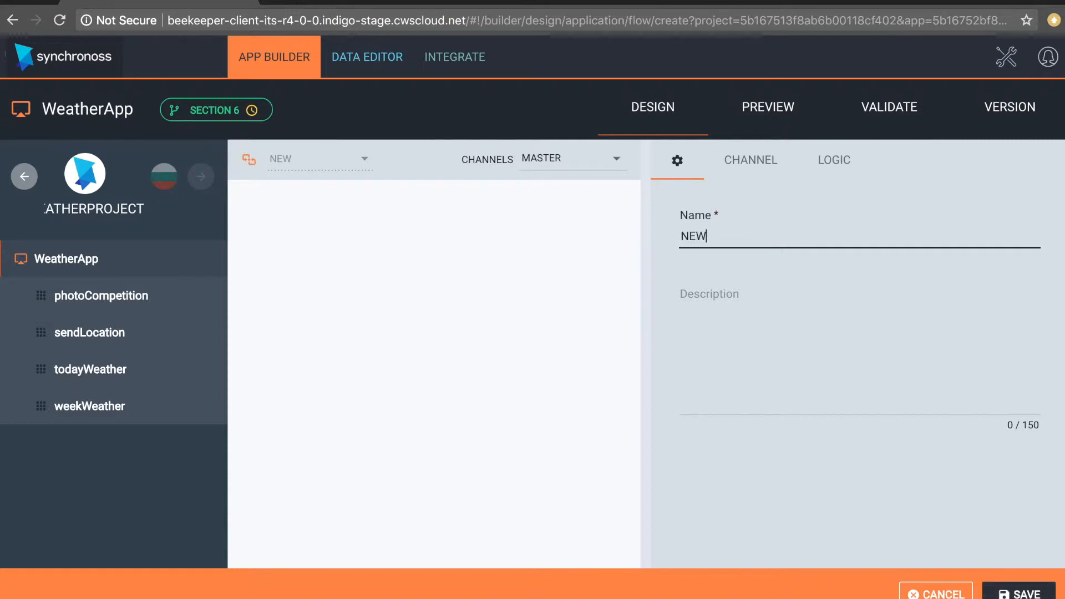
pyautogui.write(' FLOW FOR SE')
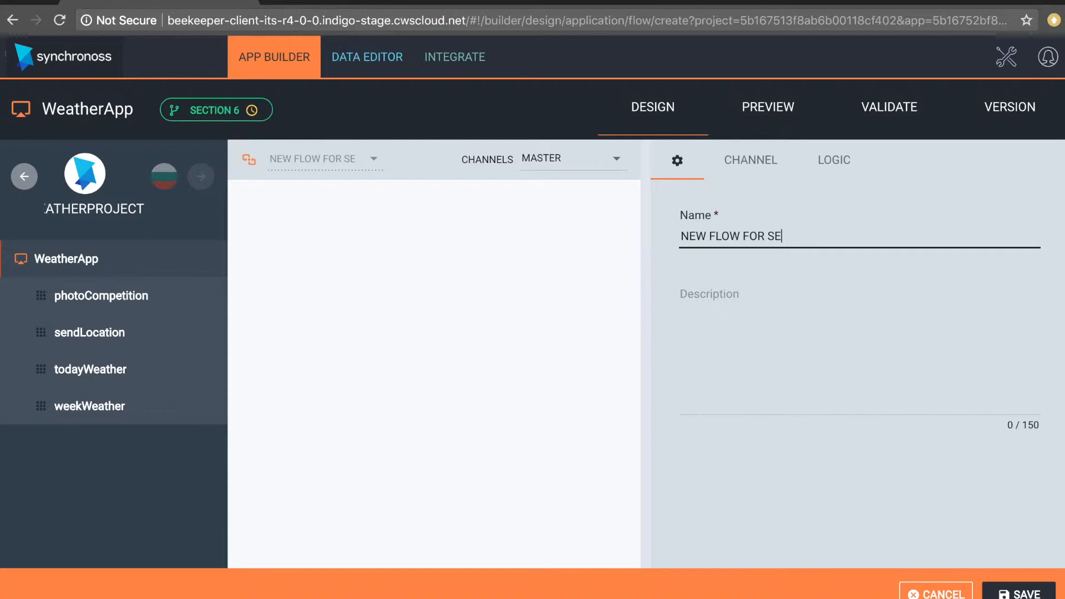
pyautogui.write('CRET PROJECT')
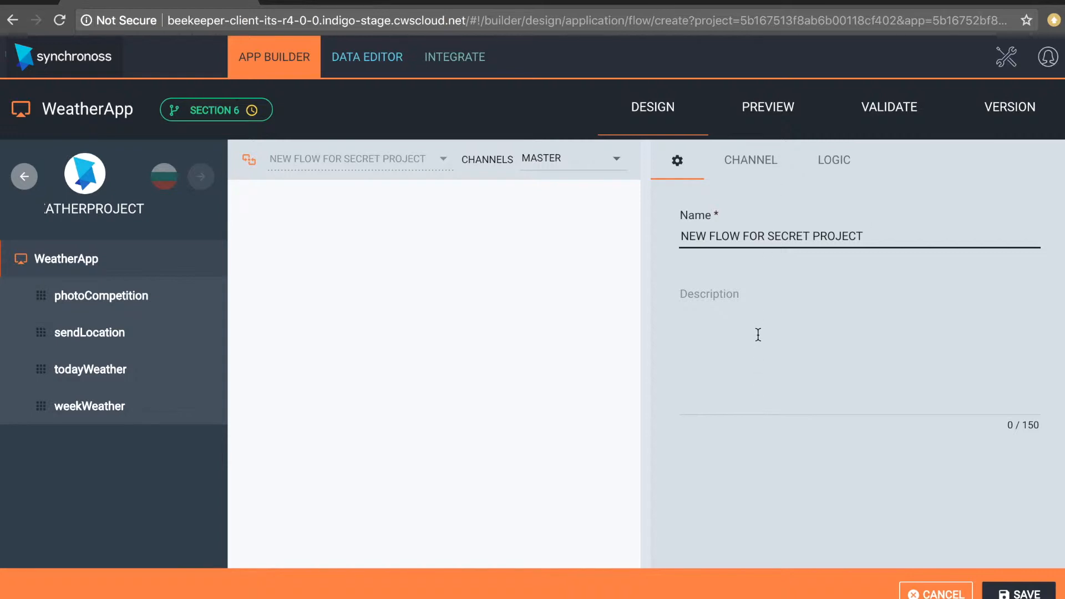
# - Place the sendLocation, todayWeather, weekWeather and photoCompetition channels on the flow canvas and try to connect sendLocation to todayWeather
pyautogui.click(736, 162)
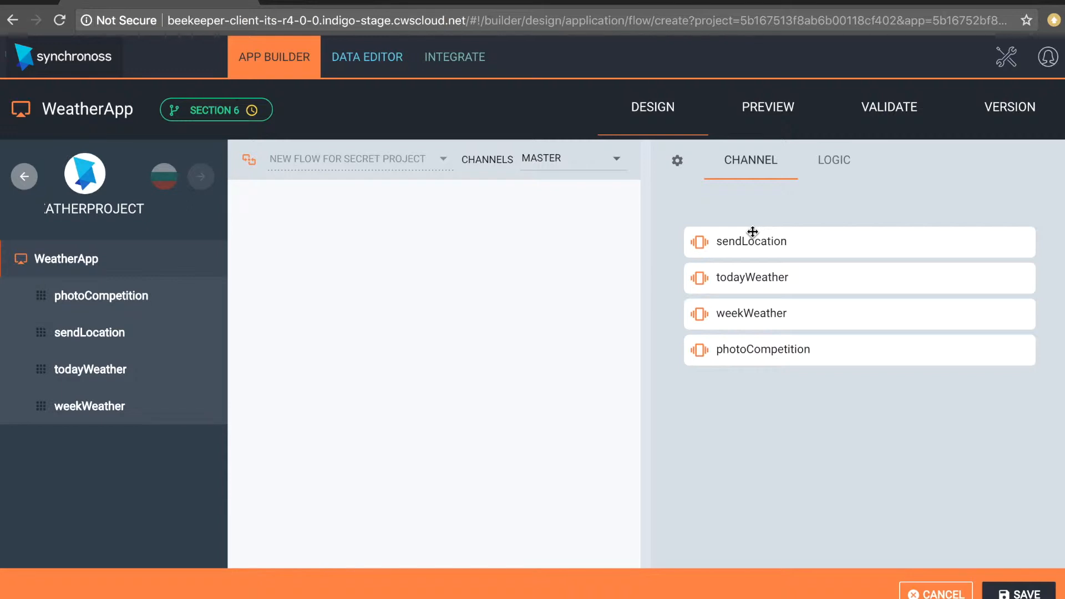
pyautogui.moveTo(743, 277); pyautogui.dragTo(451, 287)
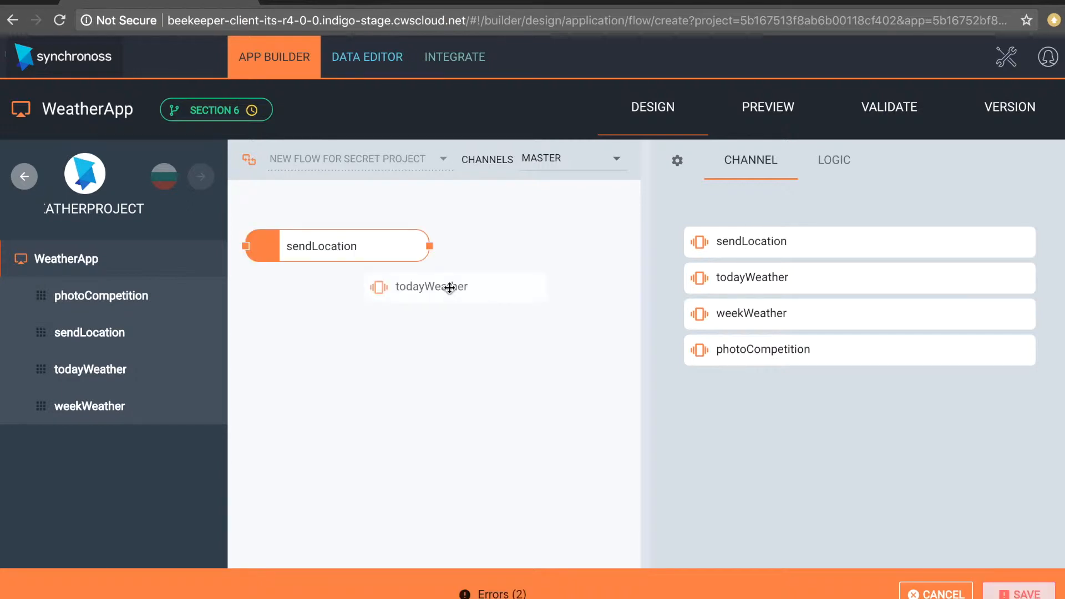
pyautogui.moveTo(719, 309); pyautogui.dragTo(302, 335)
pyautogui.moveTo(770, 356); pyautogui.dragTo(507, 401)
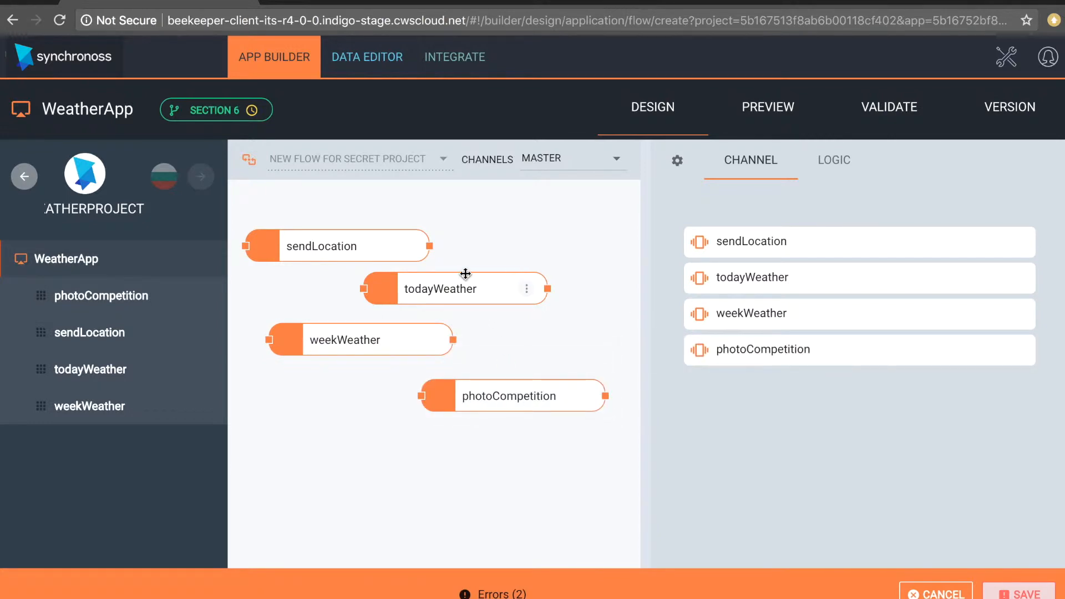
pyautogui.moveTo(429, 246); pyautogui.dragTo(382, 276)
# - Add a Decision block to the flow, widen the canvas and move the block clear of todayWeather
pyautogui.click(854, 160)
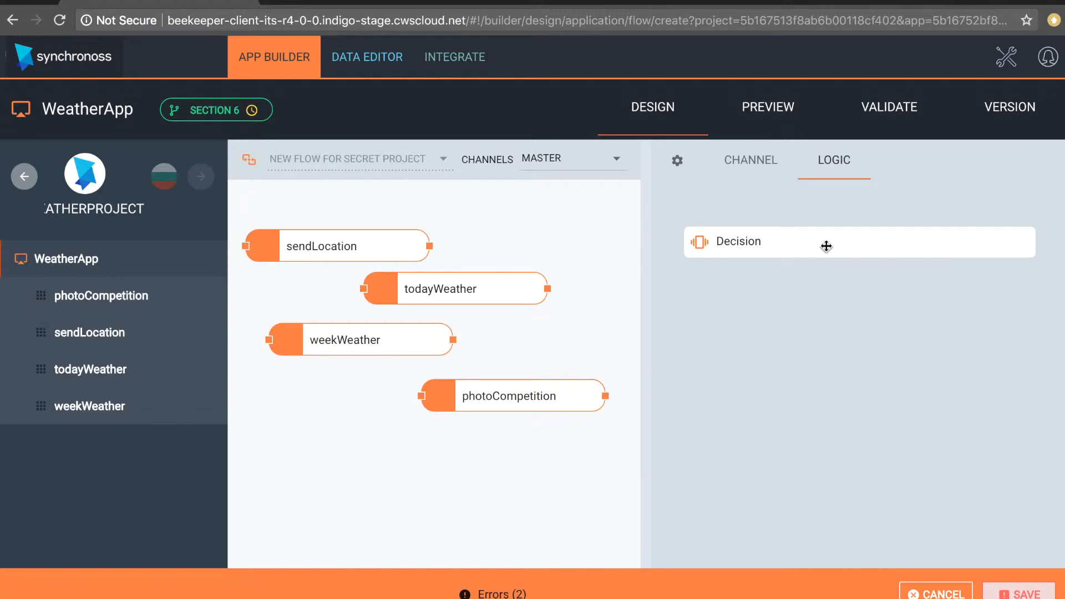
pyautogui.moveTo(826, 246); pyautogui.dragTo(586, 238)
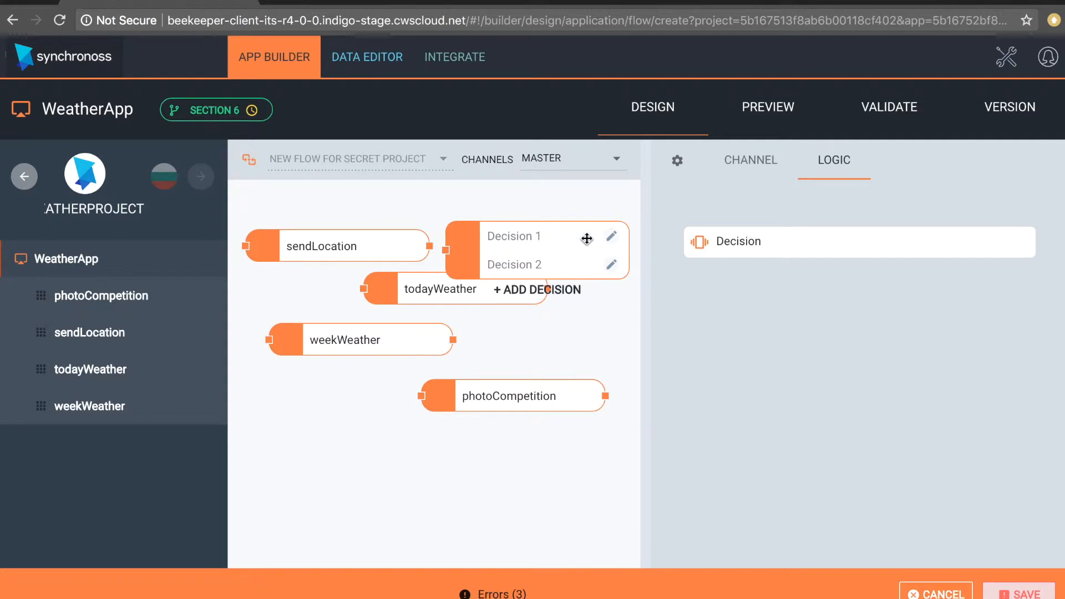
pyautogui.moveTo(647, 332); pyautogui.dragTo(781, 338)
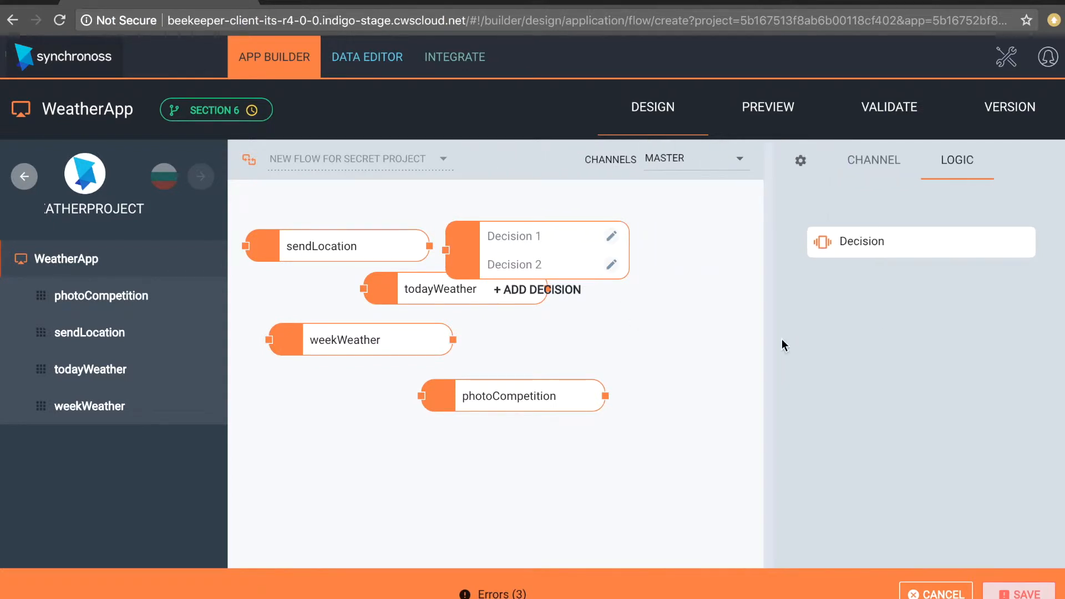
pyautogui.moveTo(563, 240); pyautogui.dragTo(673, 241)
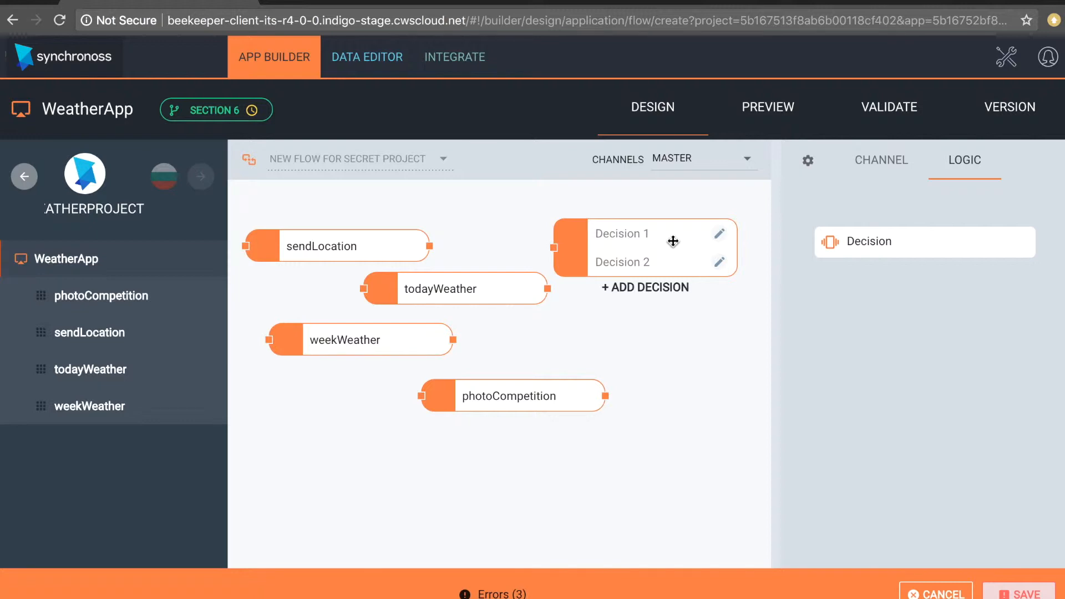
# - Add a third decision to the Decision block and delete it again
pyautogui.click(617, 288)
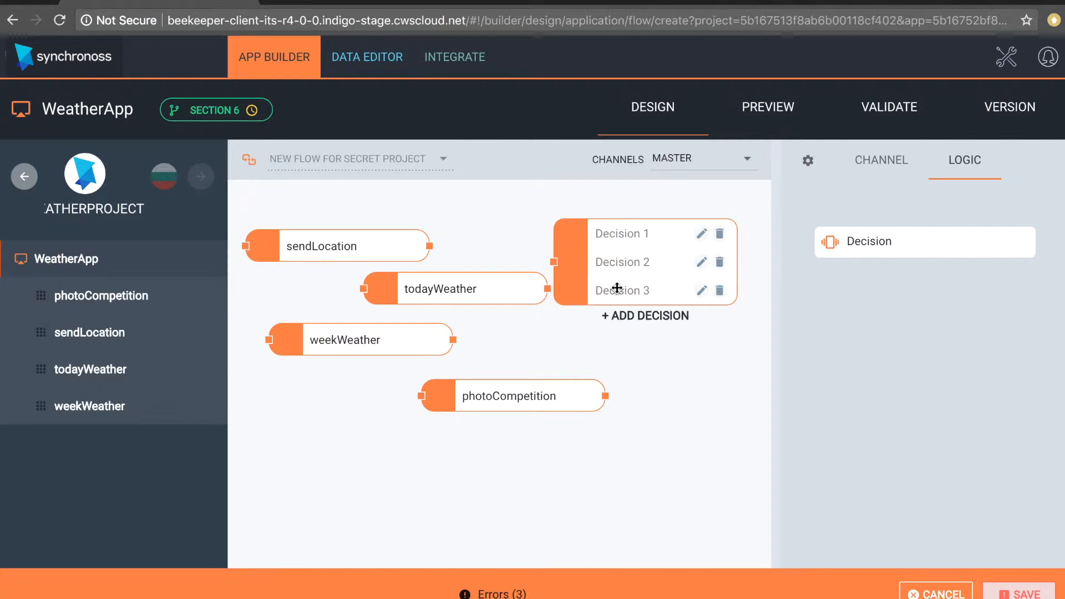
pyautogui.click(719, 290)
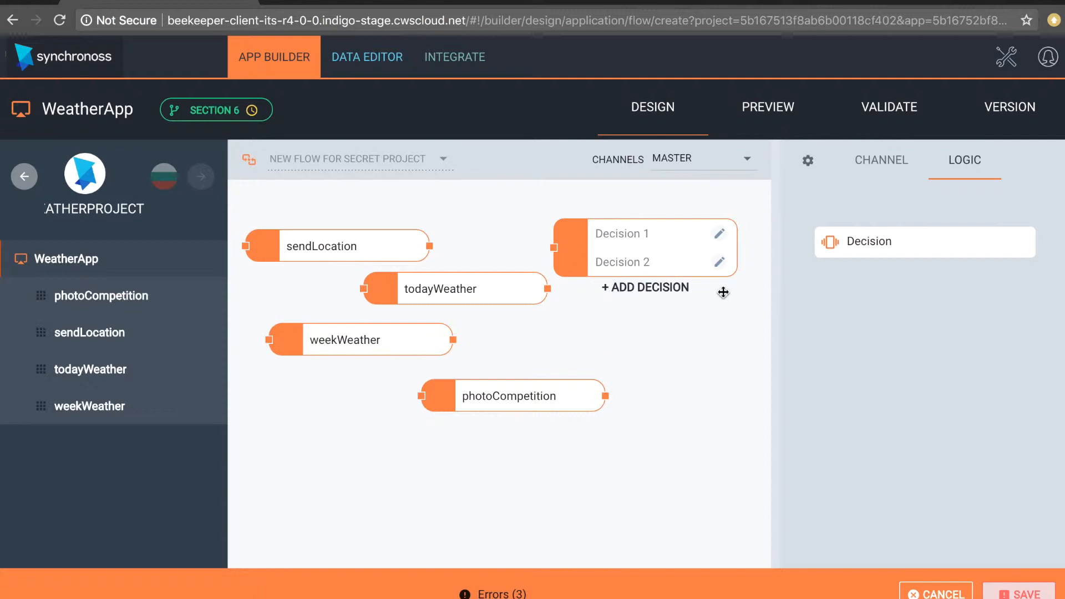
# - Open the expression editor for Decision 1 and name the expression "If working and ready to implement...."
pyautogui.click(719, 233)
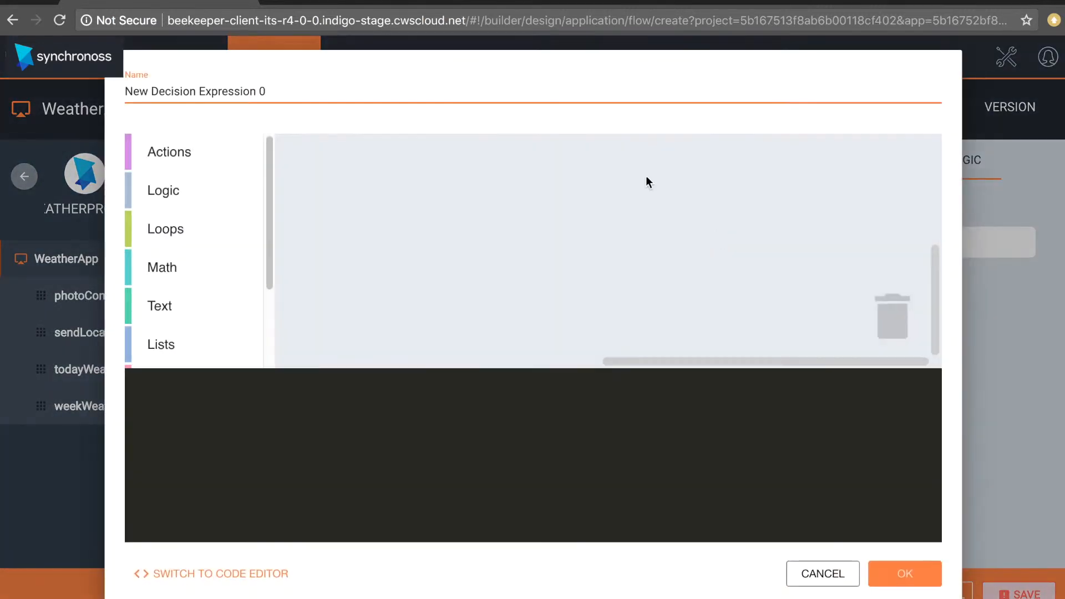
pyautogui.moveTo(272, 97); pyautogui.dragTo(87, 74)
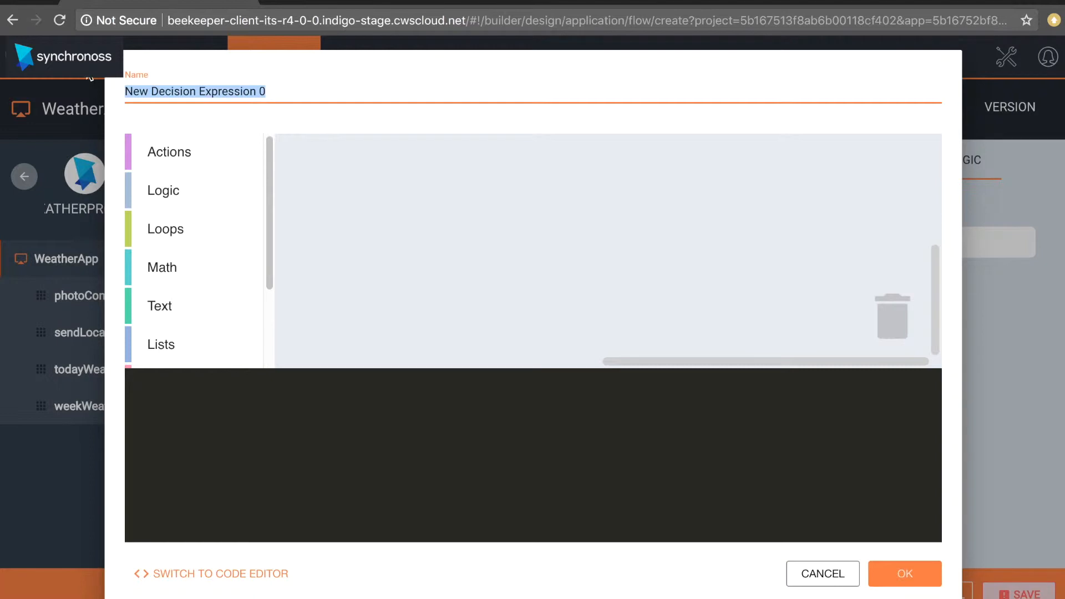
pyautogui.write('If workinf')
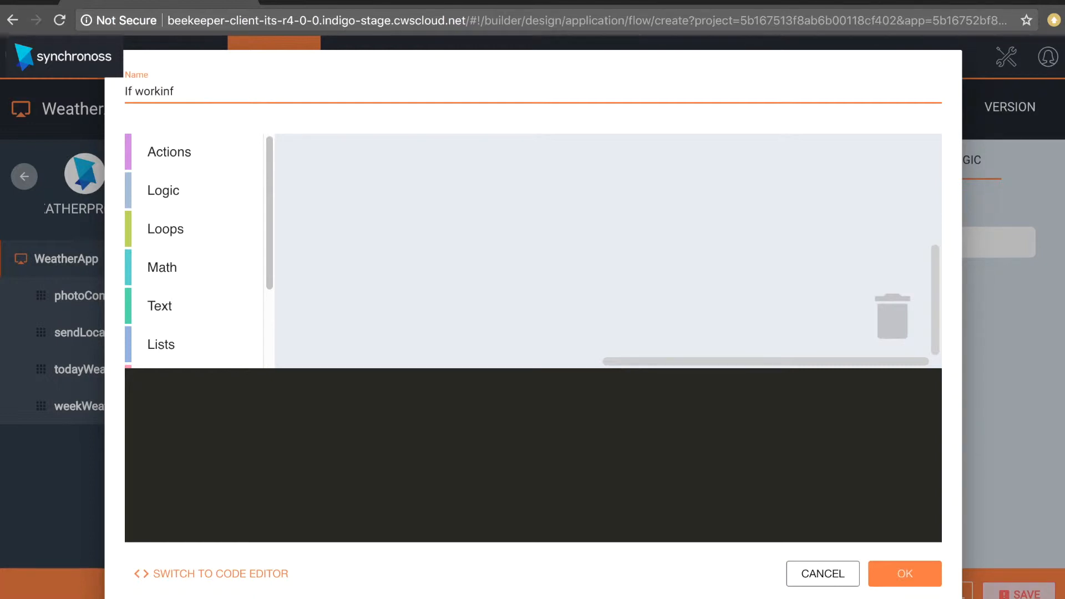
pyautogui.press('BackSpace')
pyautogui.write('g and ready to implement')
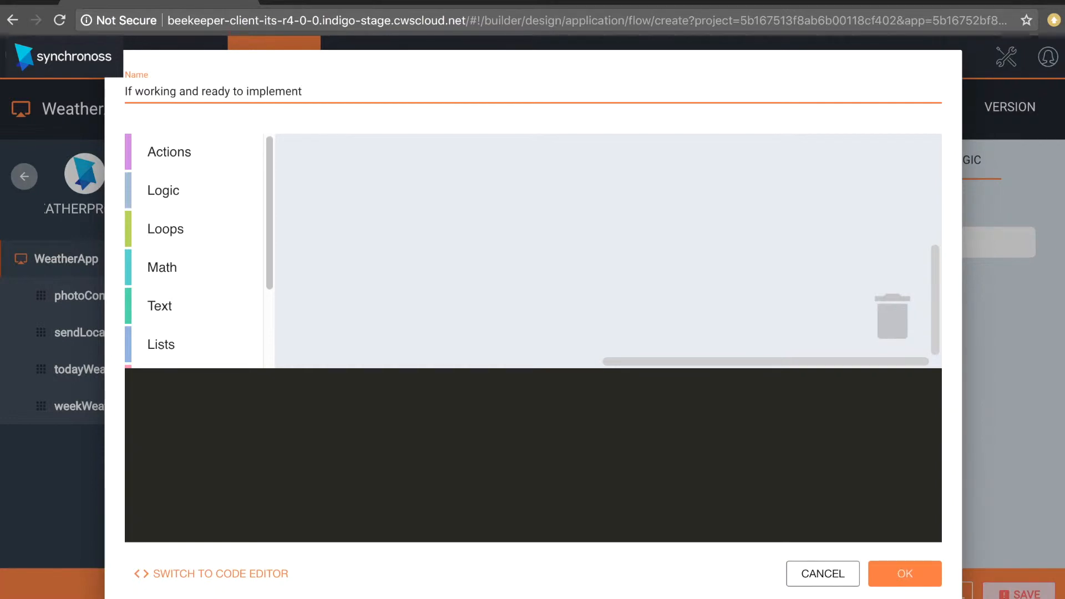
pyautogui.write('....')
# - Examine the Functions, Lists, Variables, Text, Math and Loops blocks available for Decision 1's expression, and leave the editor without saving
pyautogui.scroll(-2, 184, 261)
pyautogui.click(157, 358)
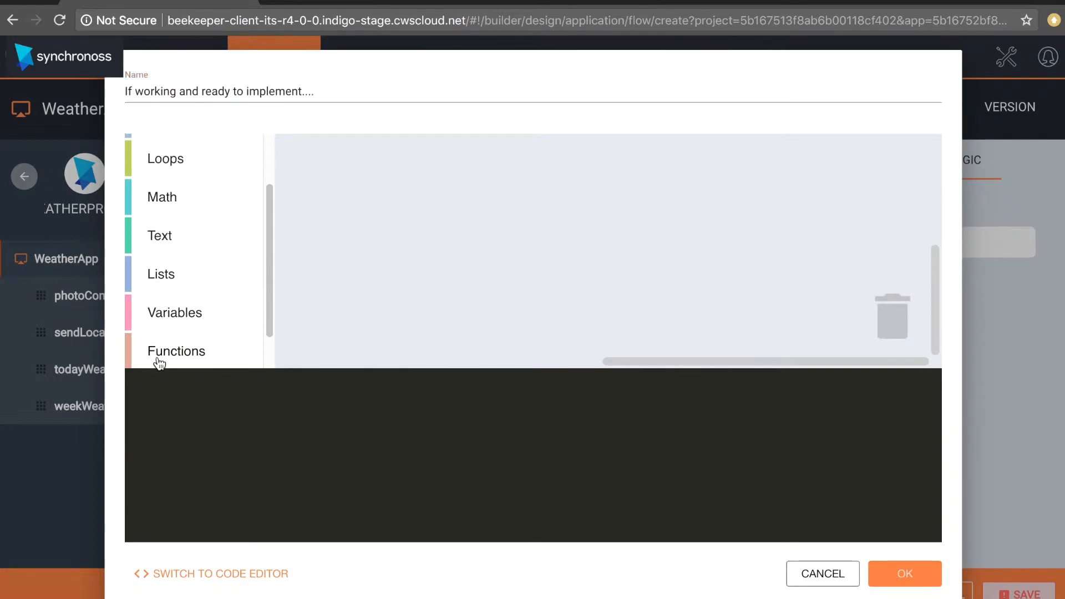
pyautogui.click(154, 284)
pyautogui.click(177, 321)
pyautogui.click(167, 239)
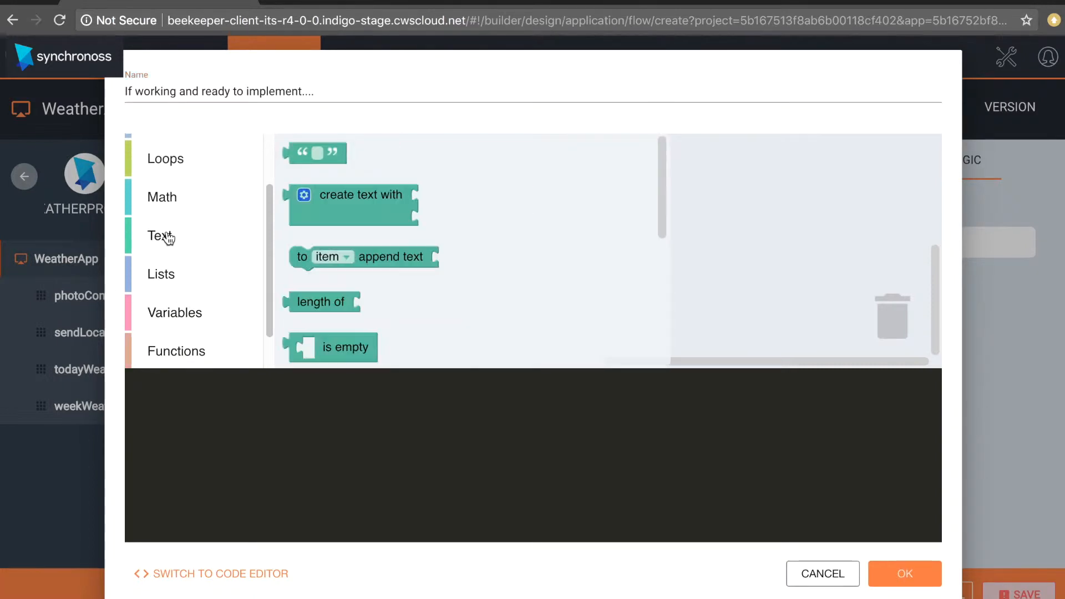
pyautogui.click(162, 188)
pyautogui.click(162, 166)
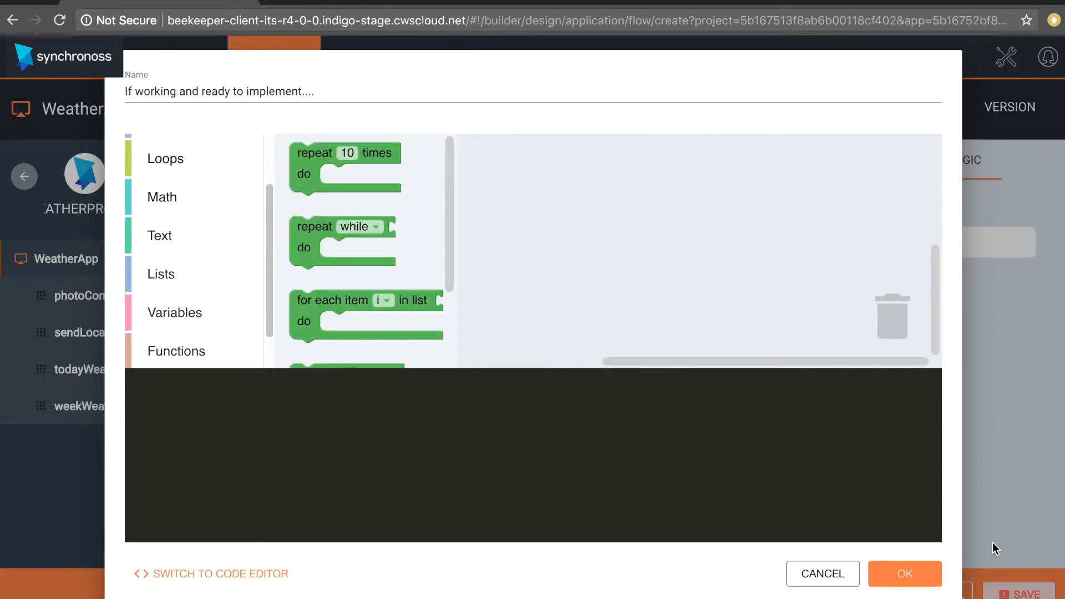
pyautogui.click(838, 577)
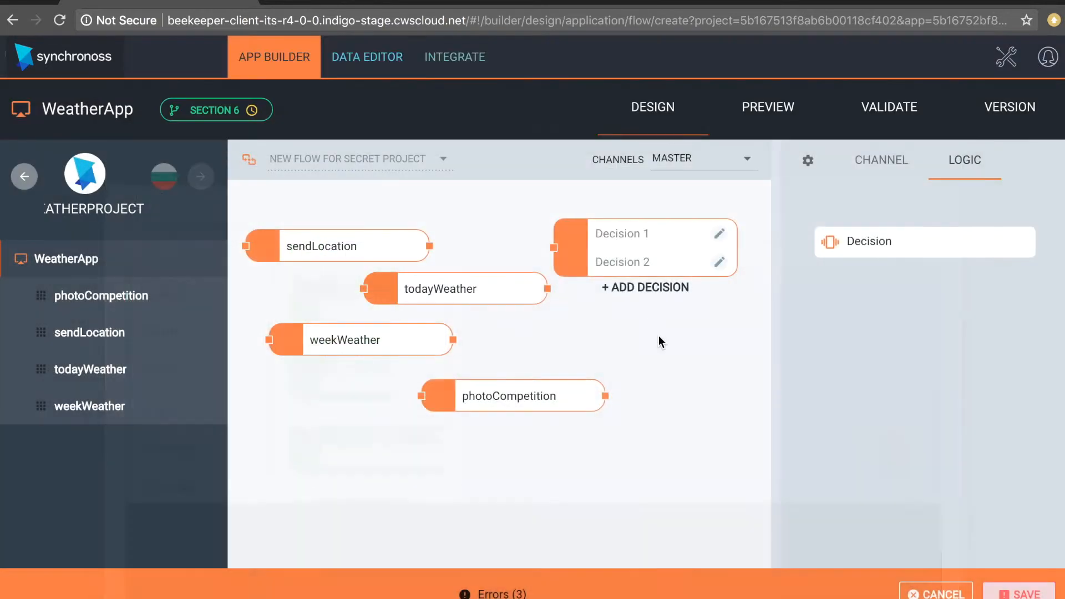
# - Open the expression editor for Decision 2 and name the expression "If secret project isn't"
pyautogui.click(718, 263)
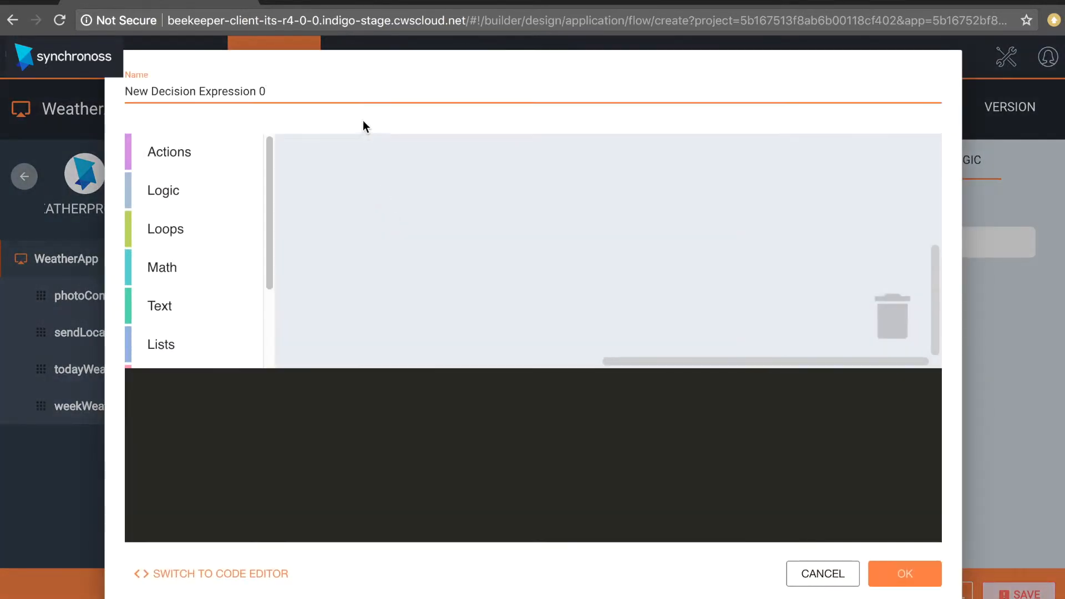
pyautogui.press('super+a')
pyautogui.write('If')
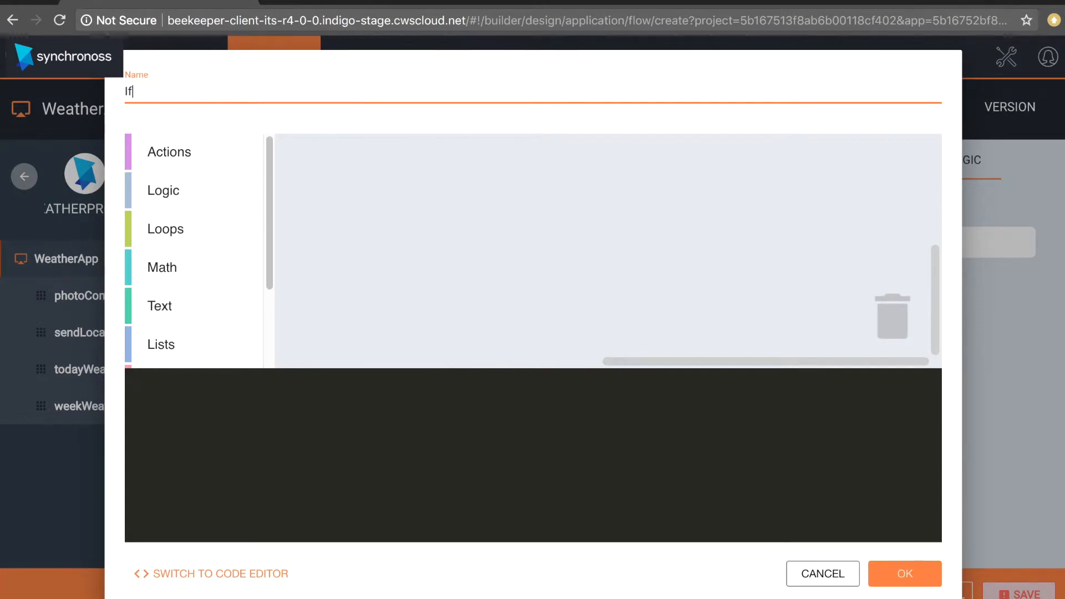
pyautogui.write(" secret project isn't")
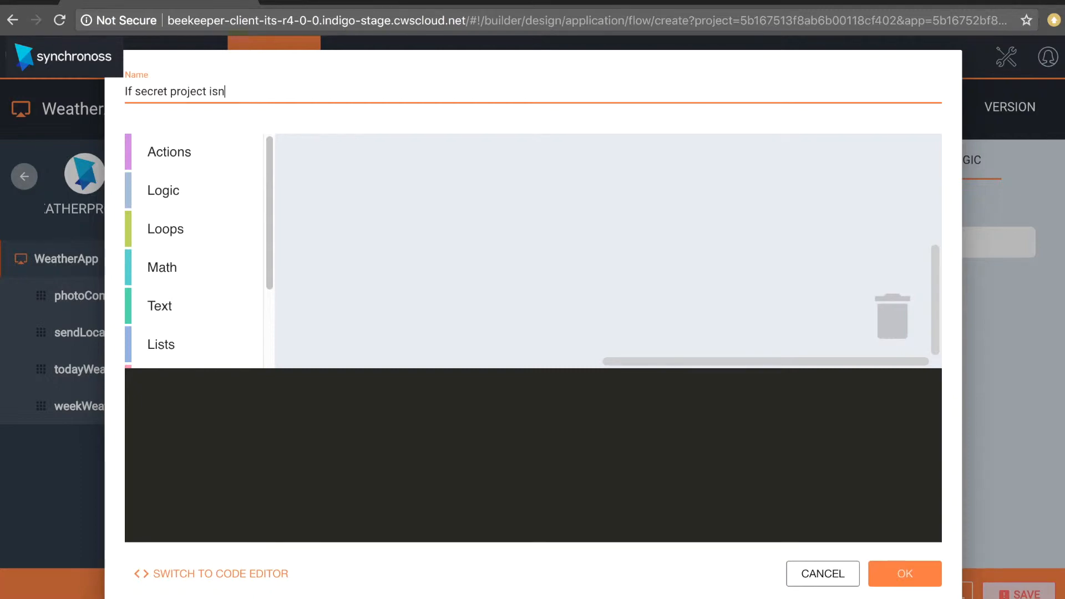
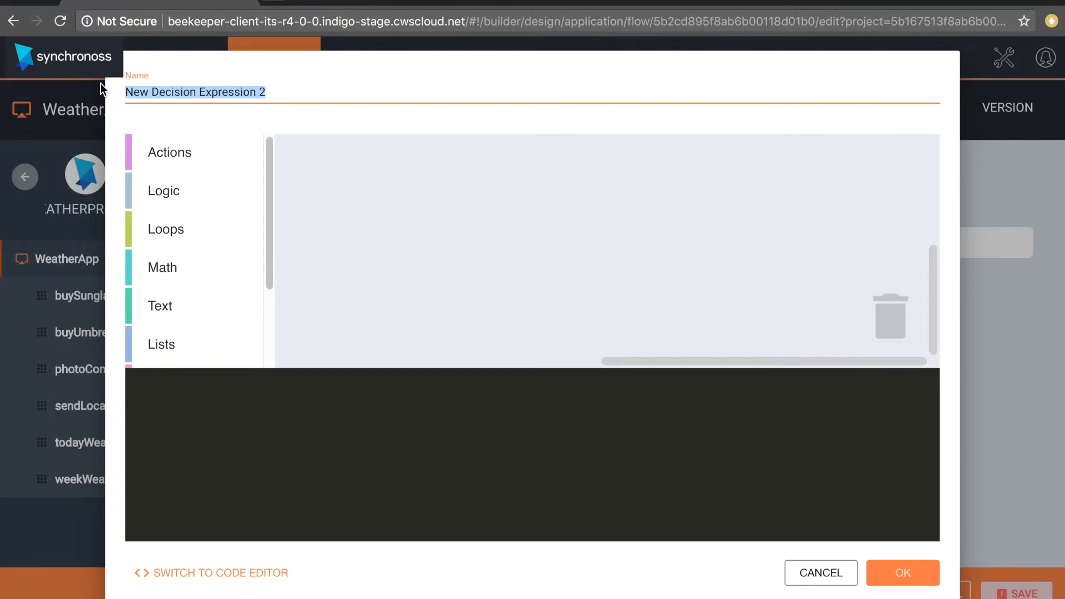
# - Name the Decision 2 expression "If the description of the weather contains Sunny"
pyautogui.write('I')
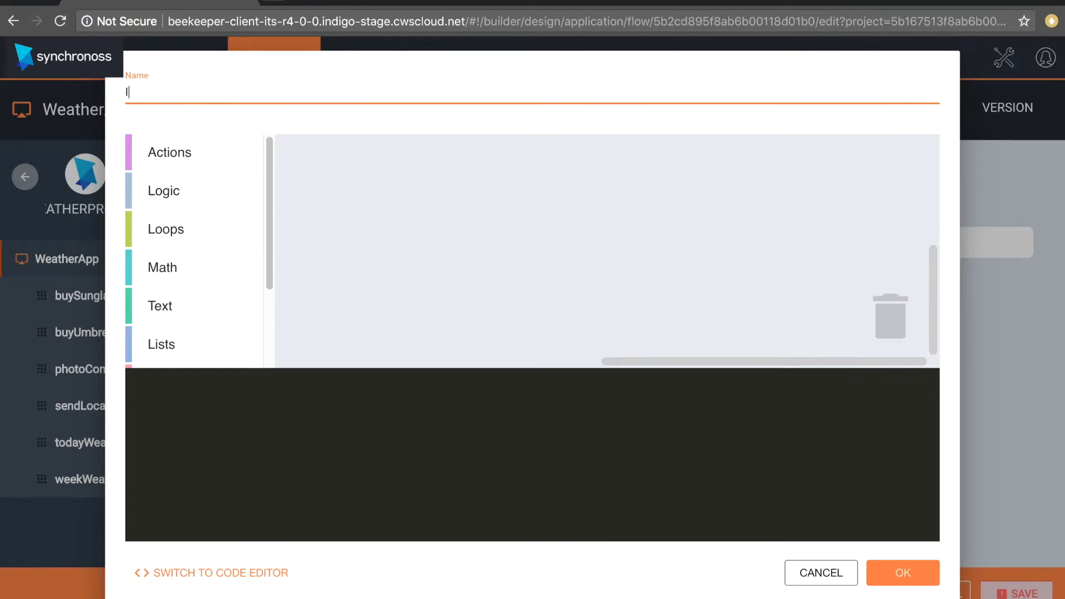
pyautogui.write('f the description o')
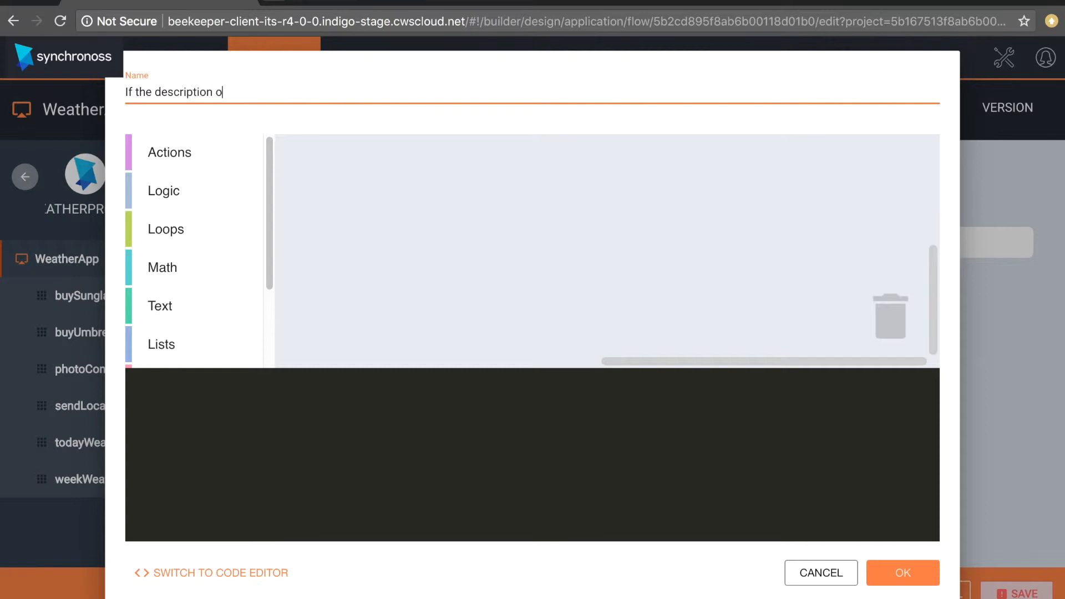
pyautogui.write('f the weather contain')
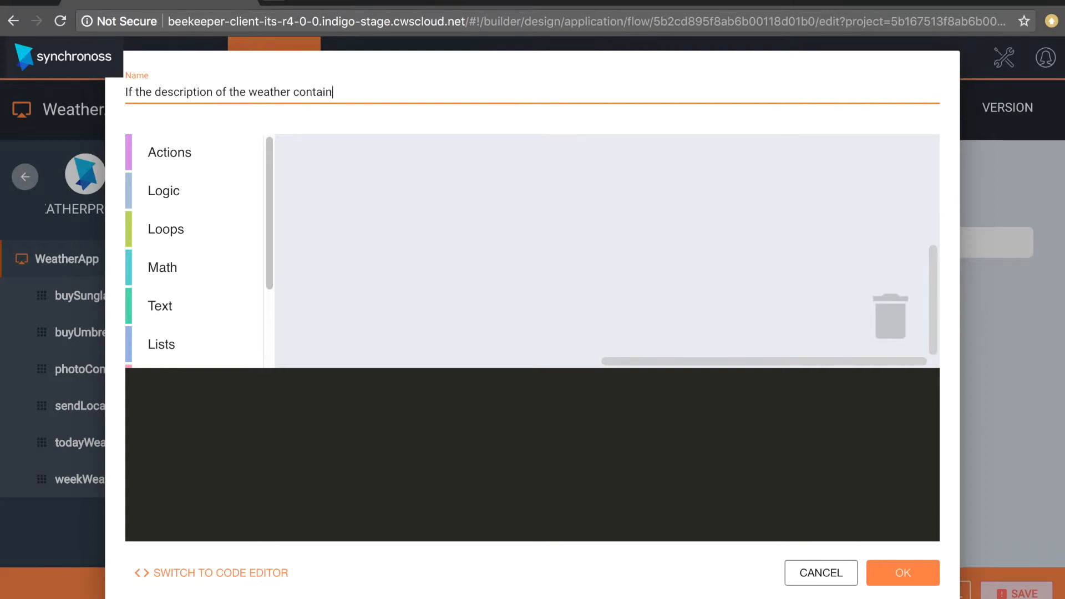
pyautogui.write('s Sunny')
pyautogui.hotkey('ctrl', 'a')
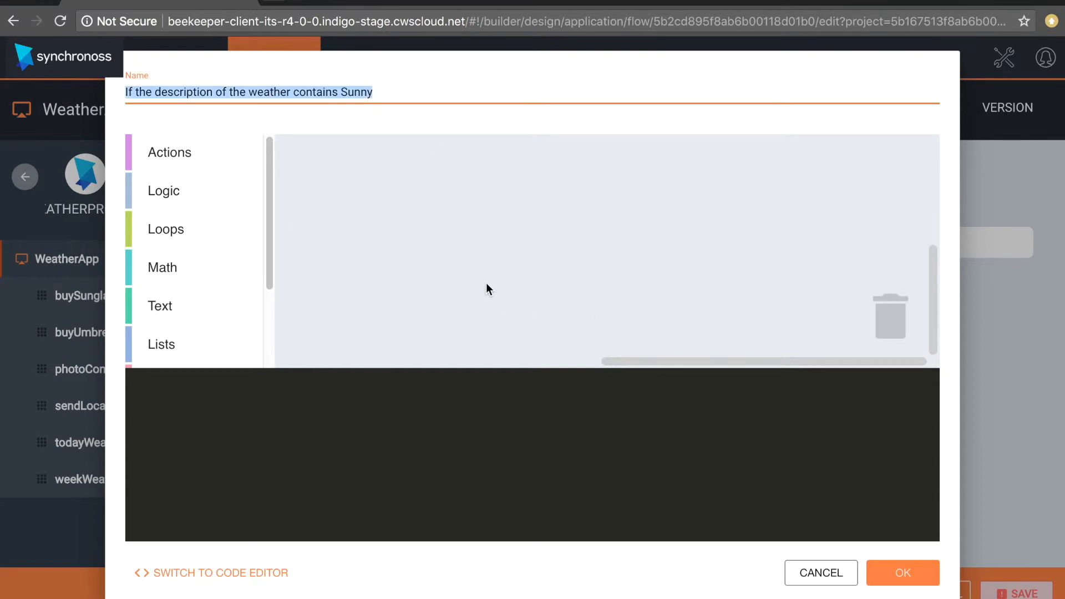
pyautogui.click(270, 197)
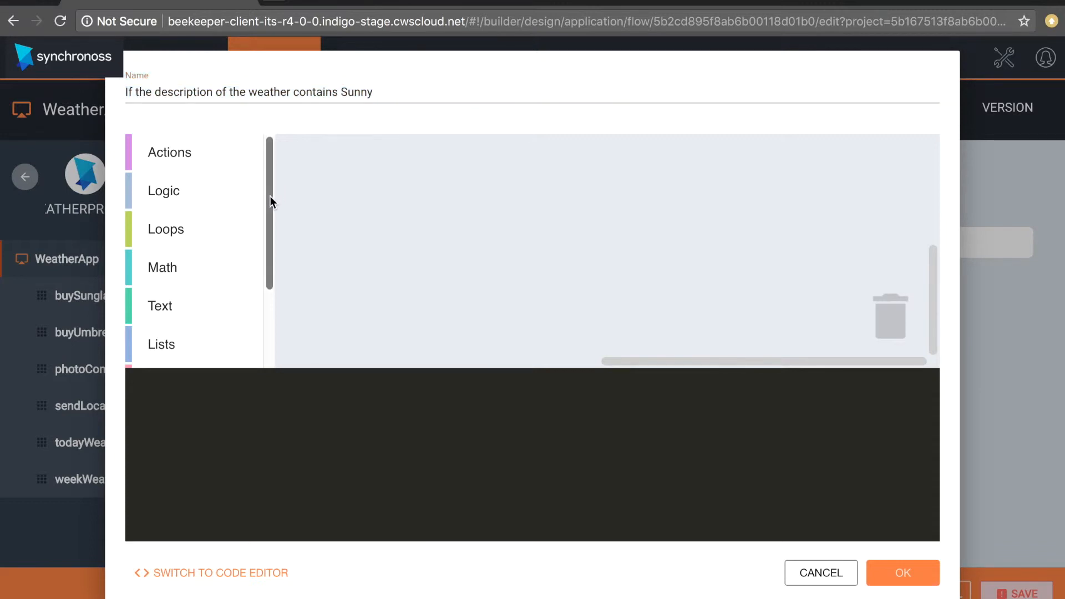
pyautogui.moveTo(270, 182); pyautogui.dragTo(286, 281)
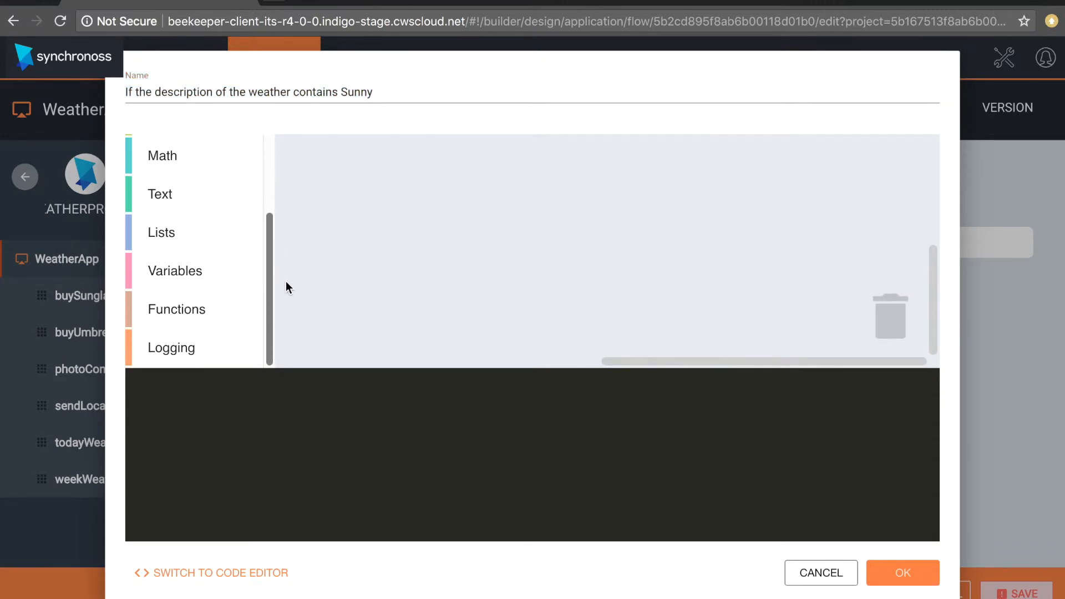
pyautogui.click(201, 278)
pyautogui.click(387, 159)
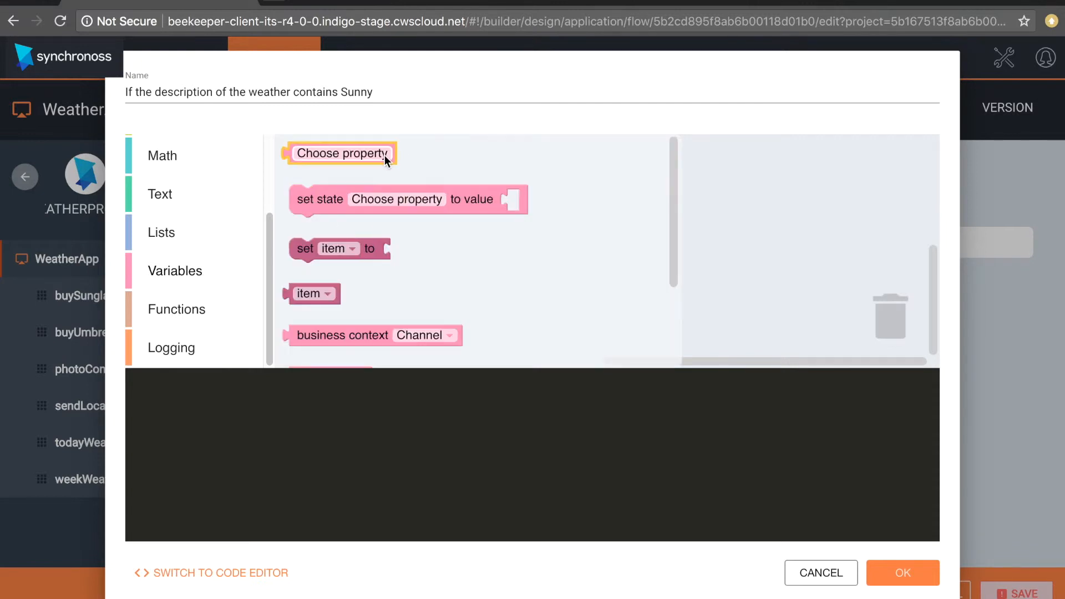
pyautogui.moveTo(381, 192); pyautogui.dragTo(529, 223)
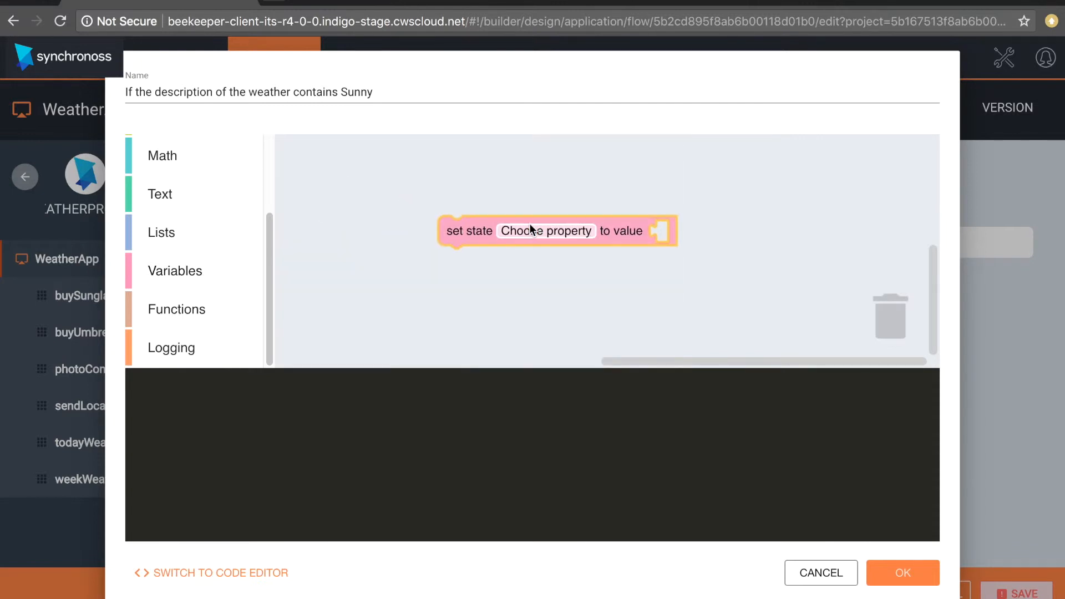
pyautogui.moveTo(635, 231); pyautogui.dragTo(893, 311)
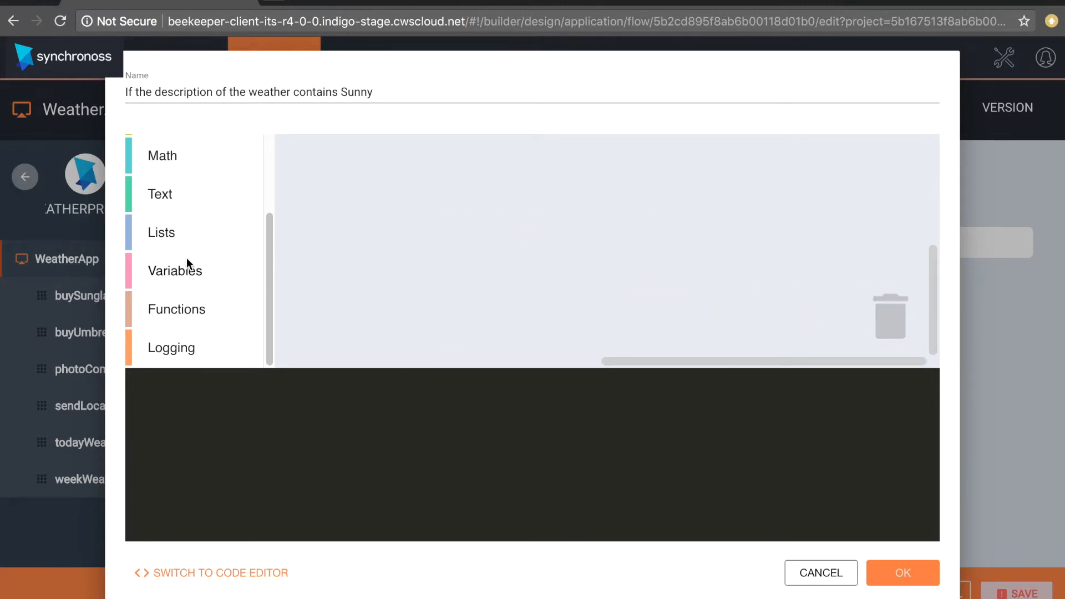
# - Add a property variable block to the expression workspace and set its property to weatherInfo.summary.description
pyautogui.click(178, 272)
pyautogui.moveTo(374, 157); pyautogui.dragTo(405, 199)
pyautogui.click(397, 199)
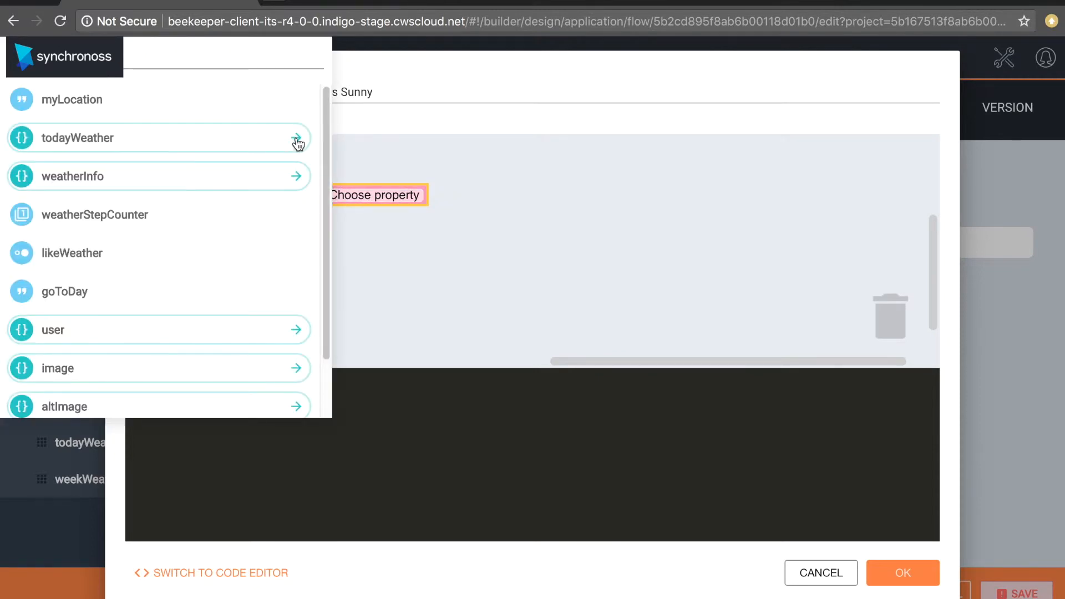
pyautogui.click(294, 177)
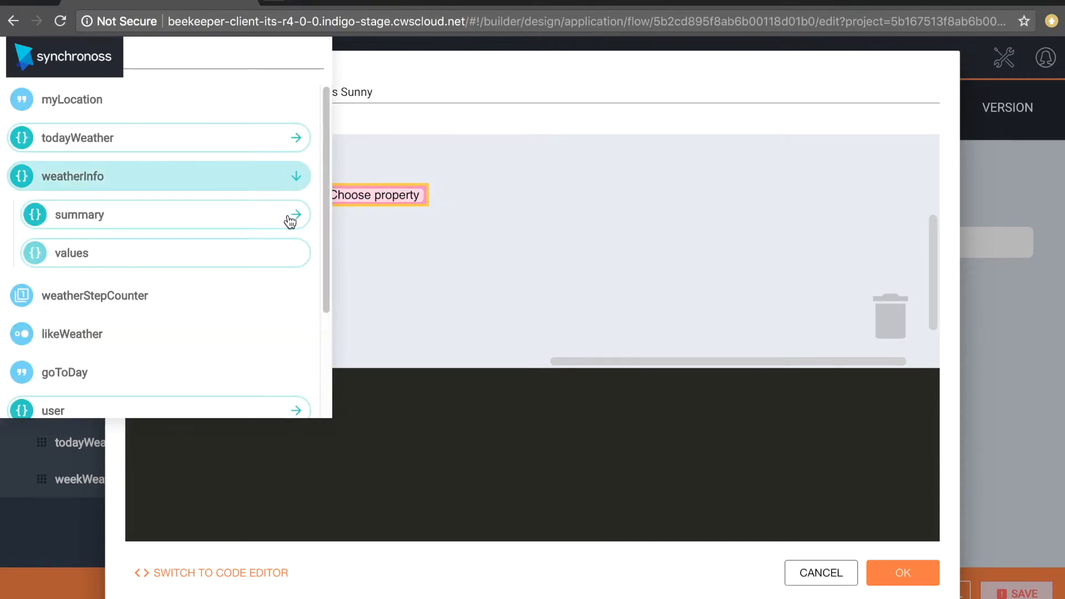
pyautogui.click(297, 216)
pyautogui.click(112, 331)
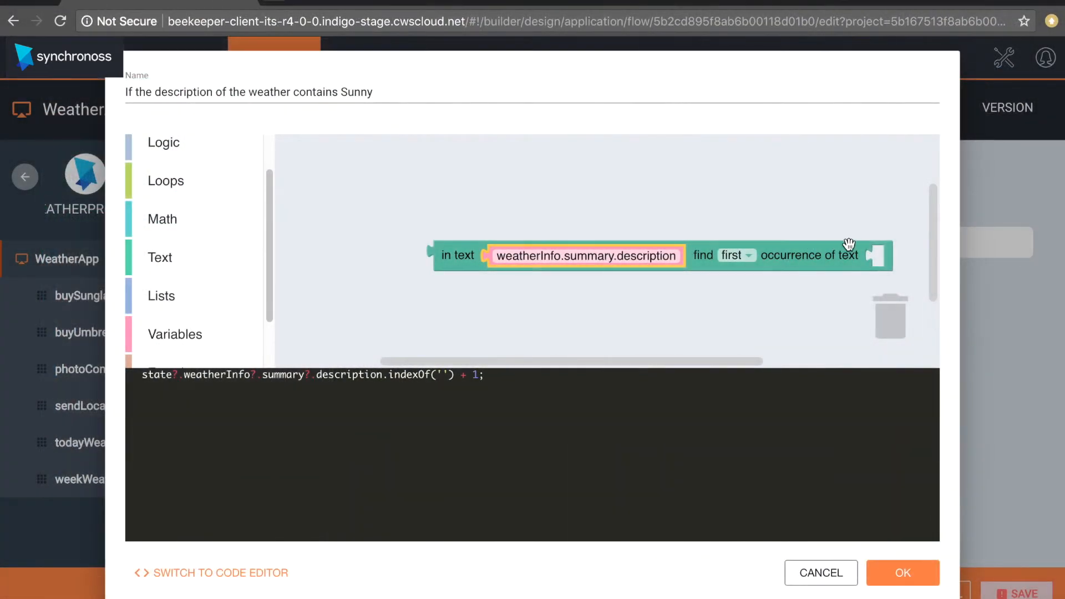
pyautogui.moveTo(847, 244); pyautogui.dragTo(697, 221)
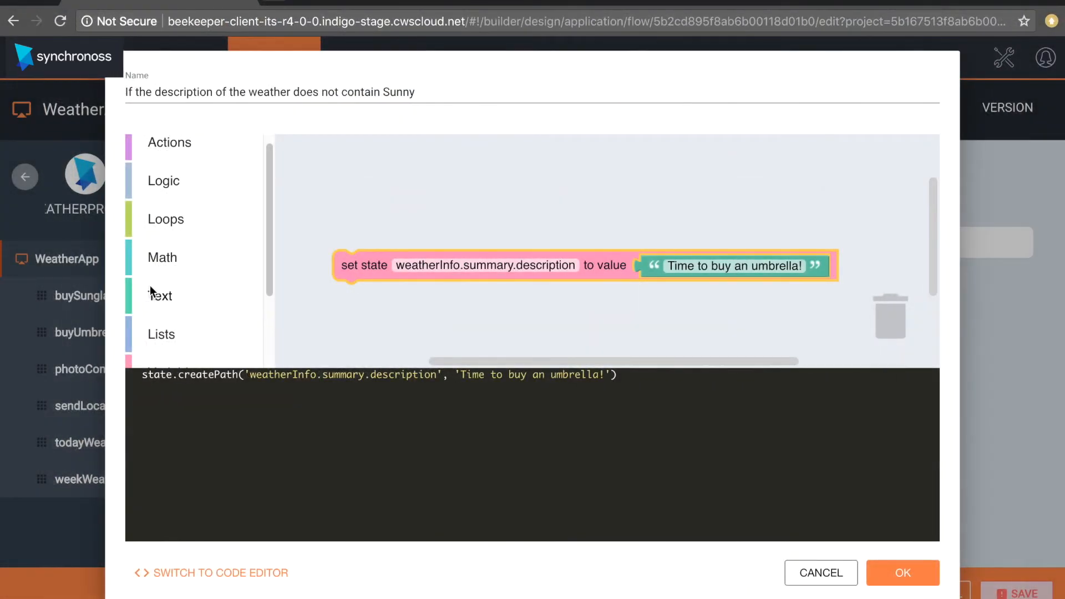
# - Save the expression "If the description of the weather does not contain Sunny" and delete the unconfigured second Decision block from the flow
pyautogui.click(924, 576)
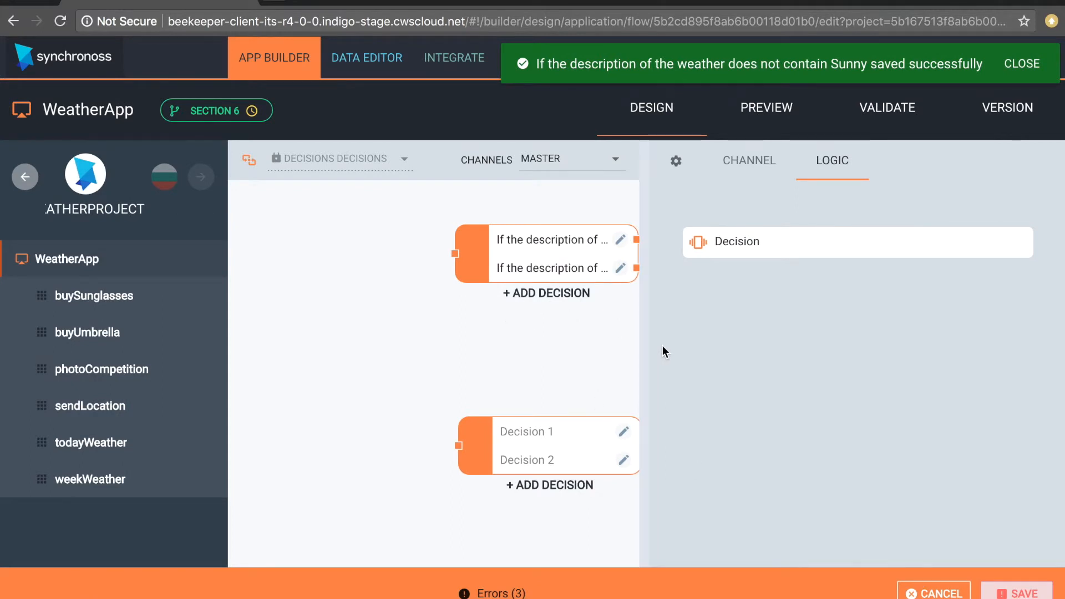
pyautogui.moveTo(648, 350); pyautogui.dragTo(769, 351)
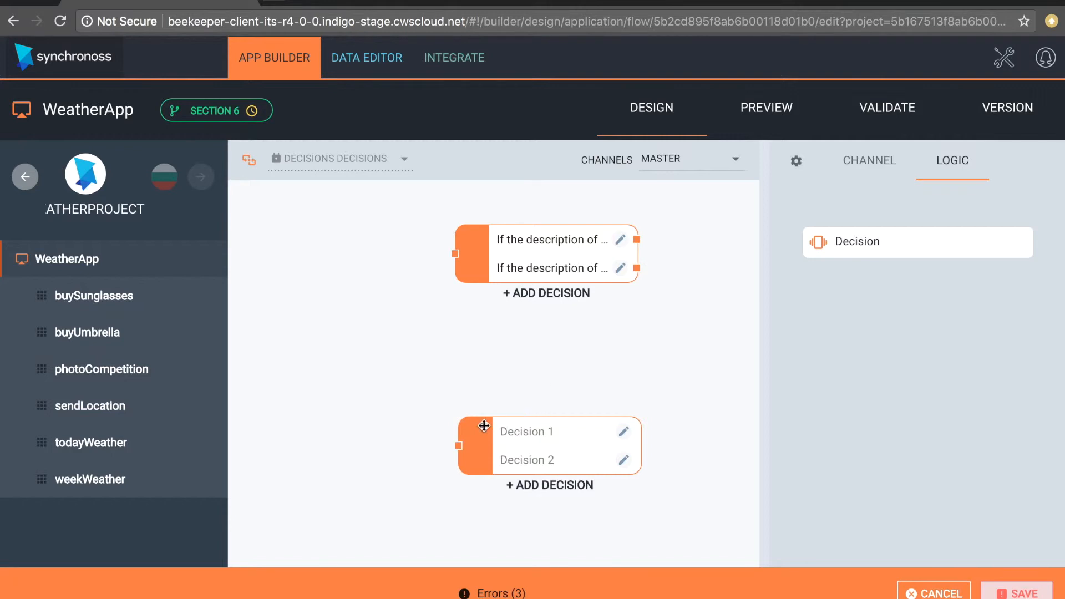
pyautogui.moveTo(487, 423); pyautogui.dragTo(625, 416)
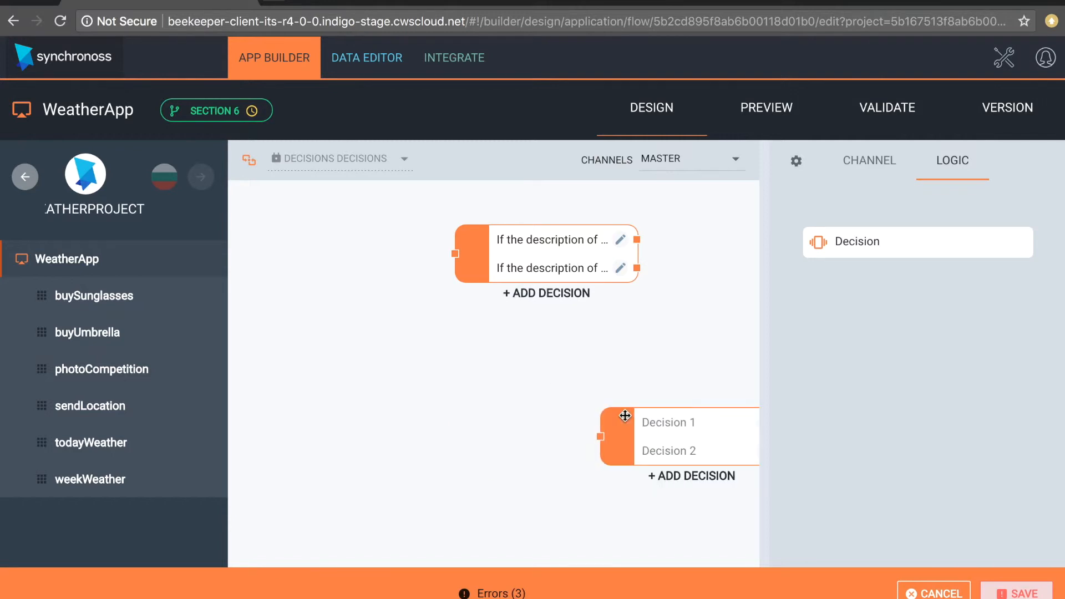
pyautogui.rightClick(625, 415)
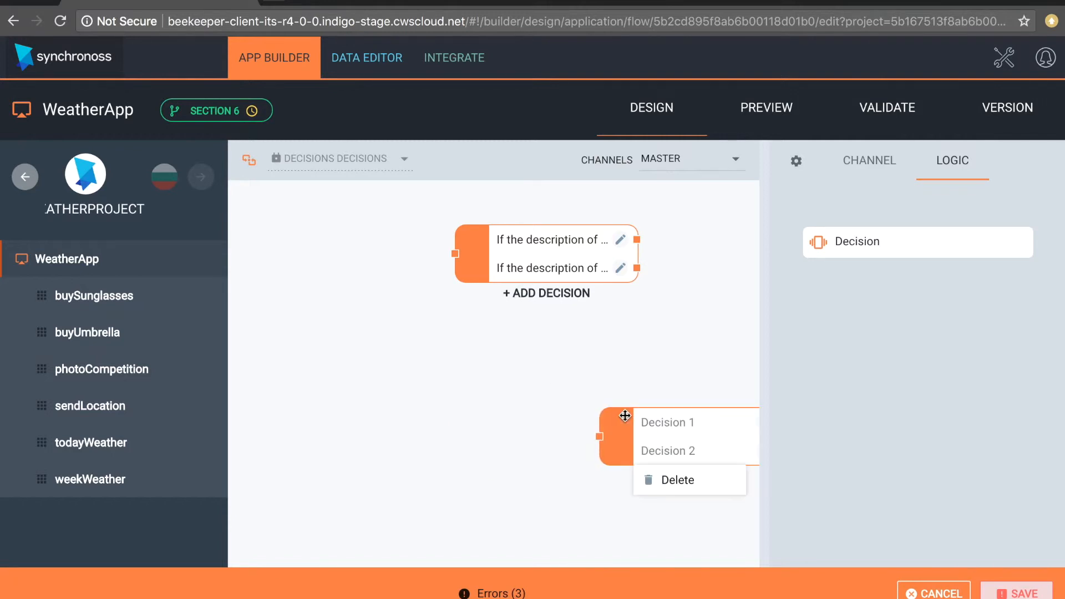
pyautogui.click(648, 479)
# - Connect the Decision block's second expression to the buyUmbrella channel and save the flow
pyautogui.click(879, 162)
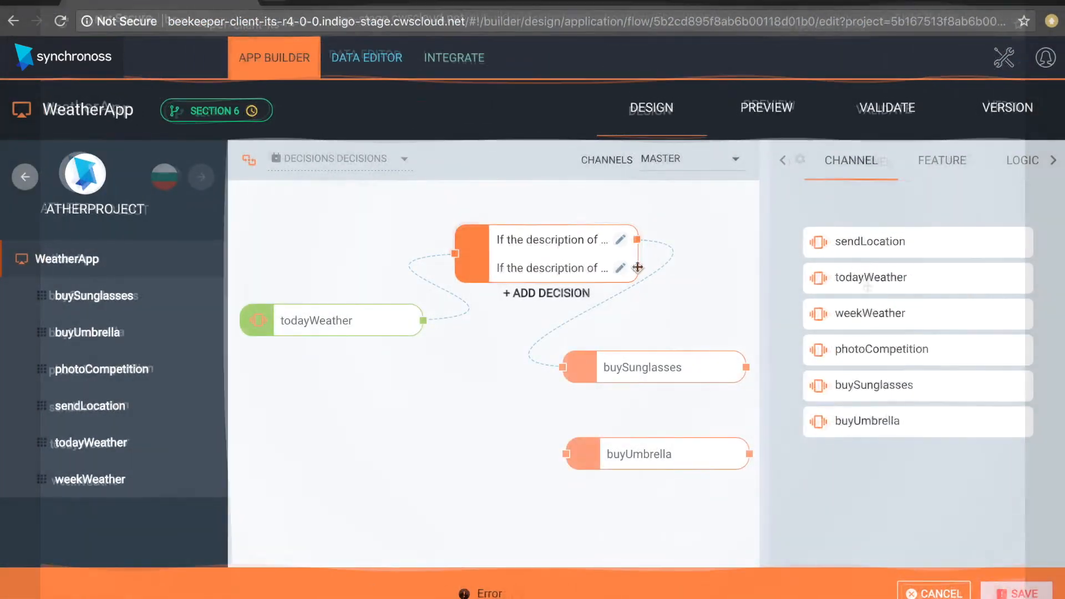
pyautogui.moveTo(636, 269); pyautogui.dragTo(564, 450)
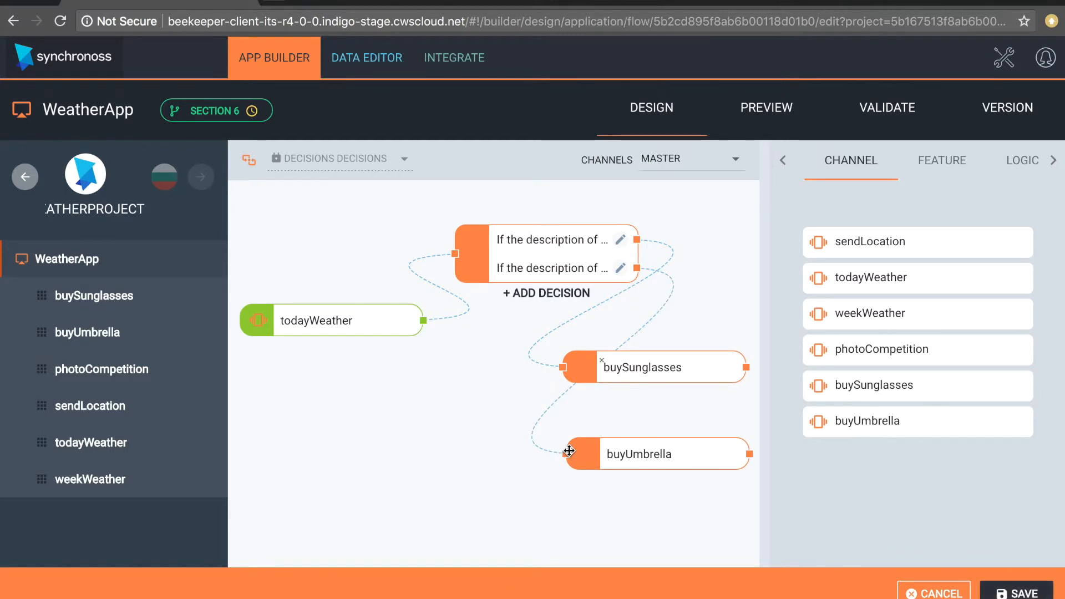
pyautogui.click(1021, 592)
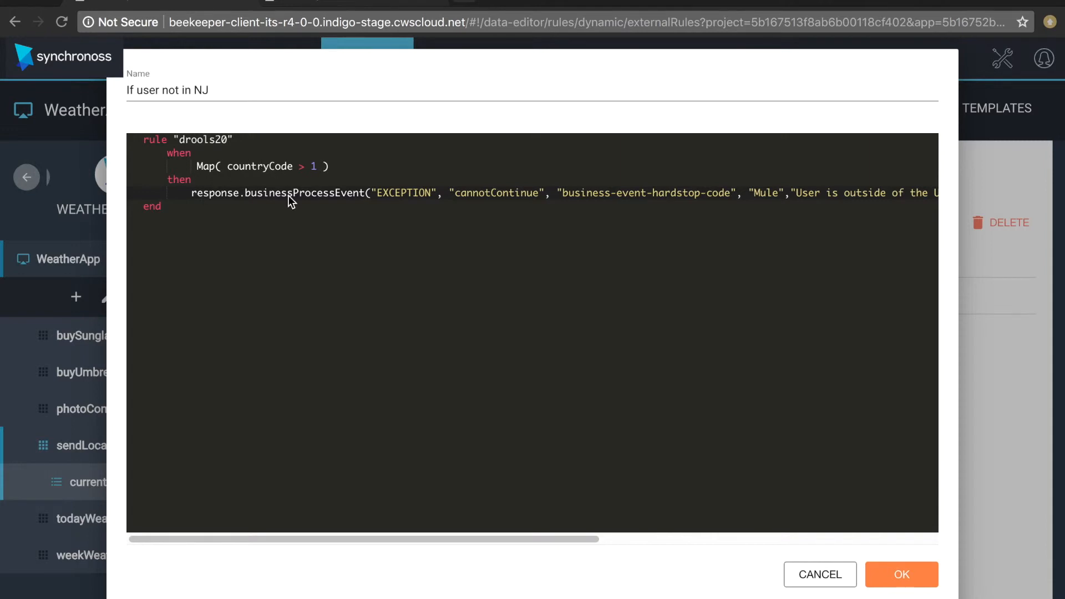
pyautogui.hscroll(5, 407, 208)
pyautogui.hscroll(5, 410, 209)
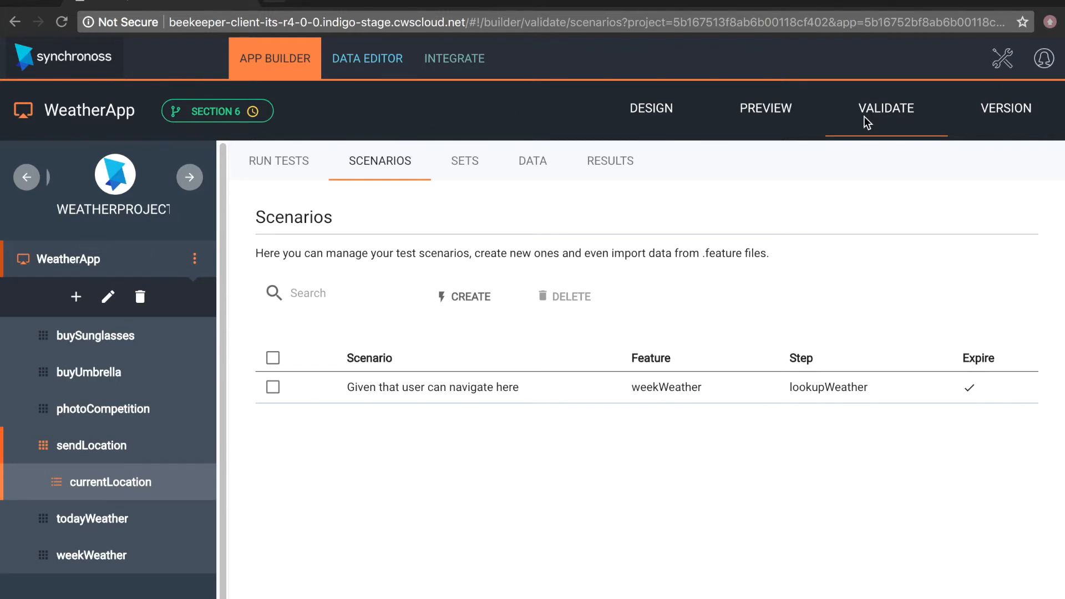
# - Go to WeatherApp's validation scenarios and start creating a new test scenario
pyautogui.click(645, 109)
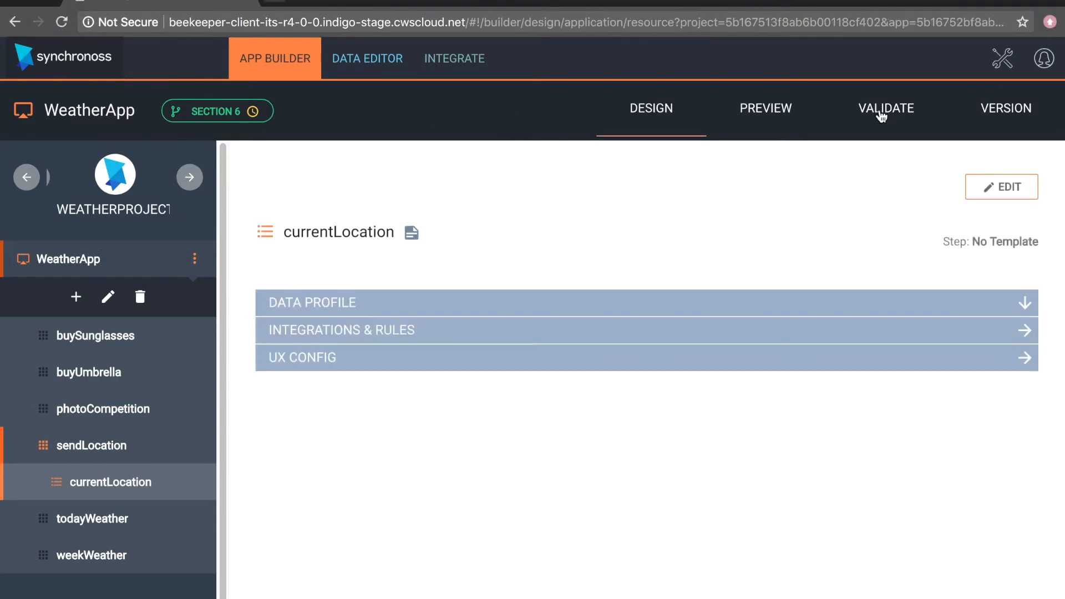
pyautogui.click(882, 116)
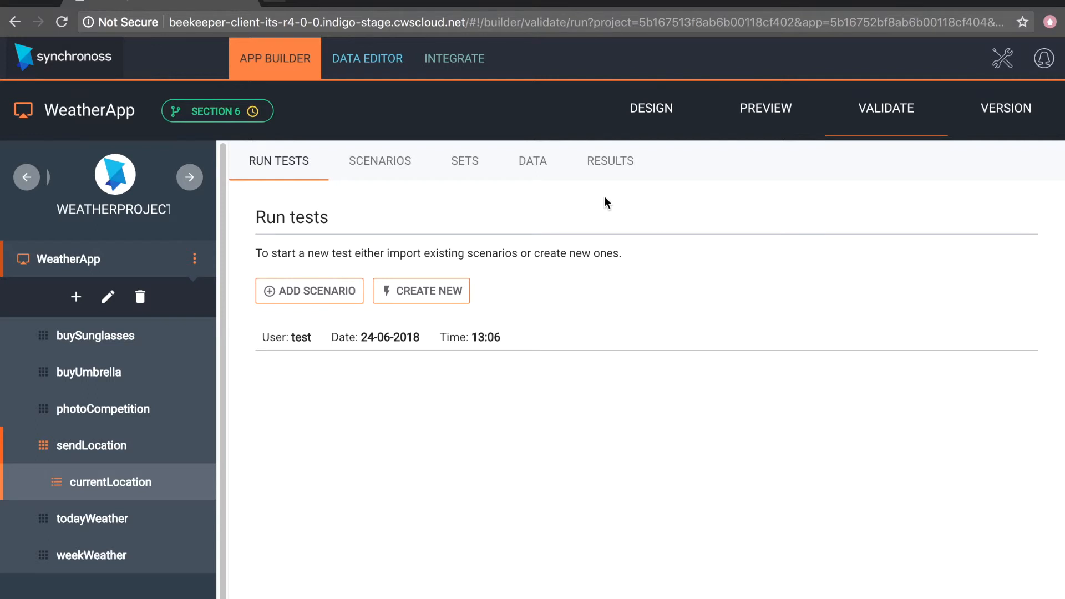
pyautogui.click(369, 159)
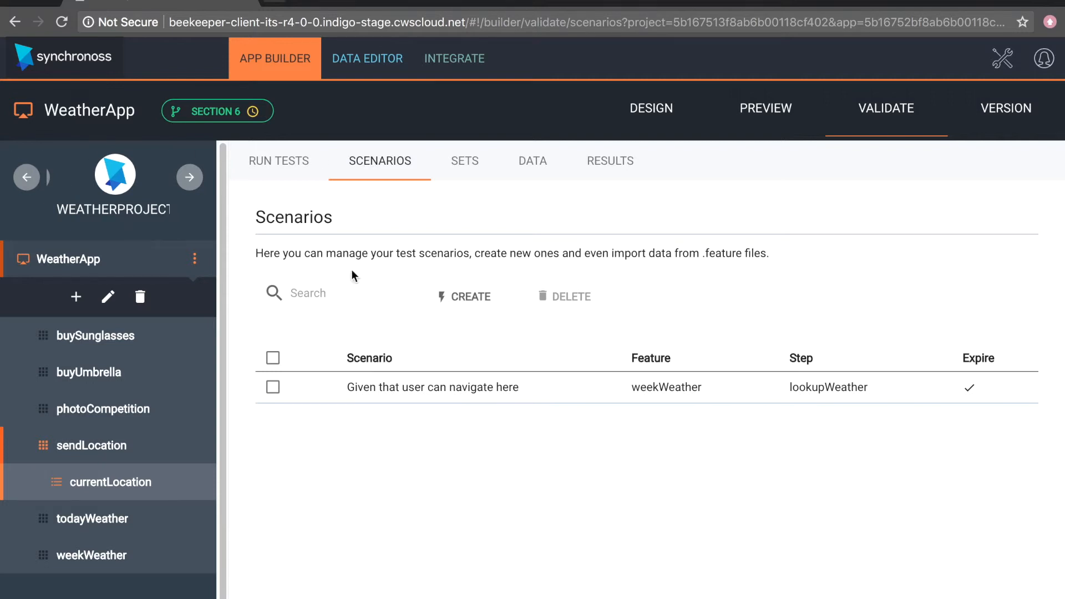
pyautogui.click(469, 300)
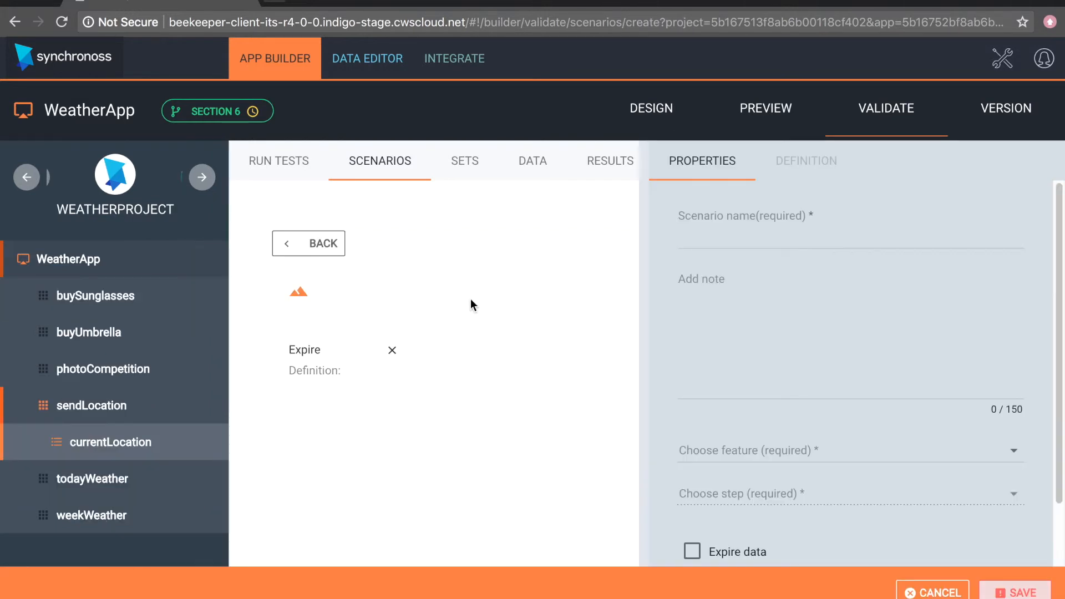
# - Name the scenario "Must allow a user to lookup the weather" and add the note "Optional"
pyautogui.click(769, 229)
pyautogui.write('MUS')
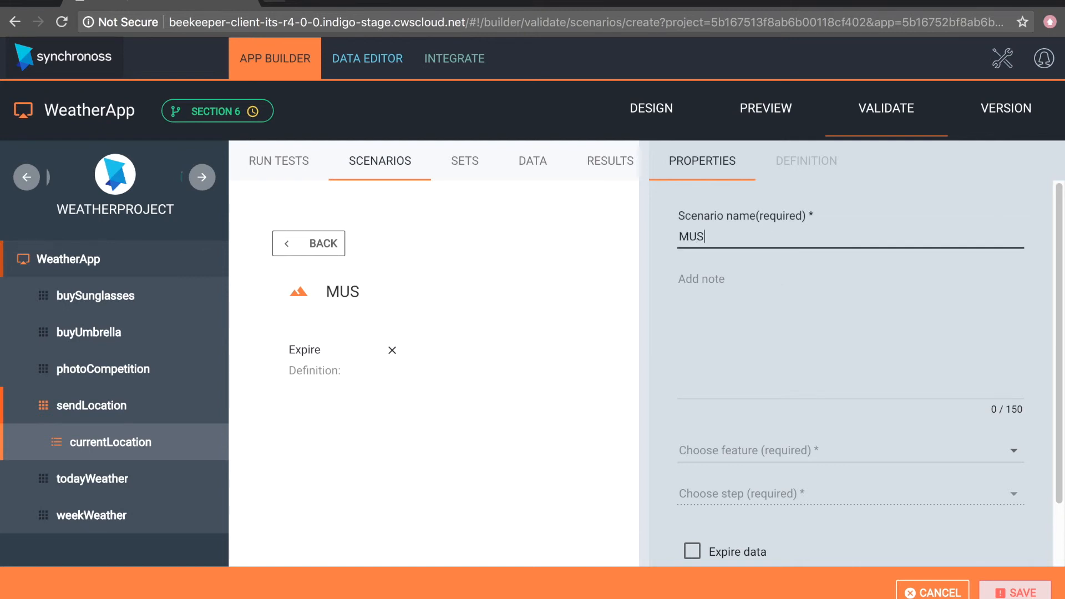
pyautogui.press('BackSpace')
pyautogui.press('BackSpace')
pyautogui.write('ust allow a user to lookup the weathe')
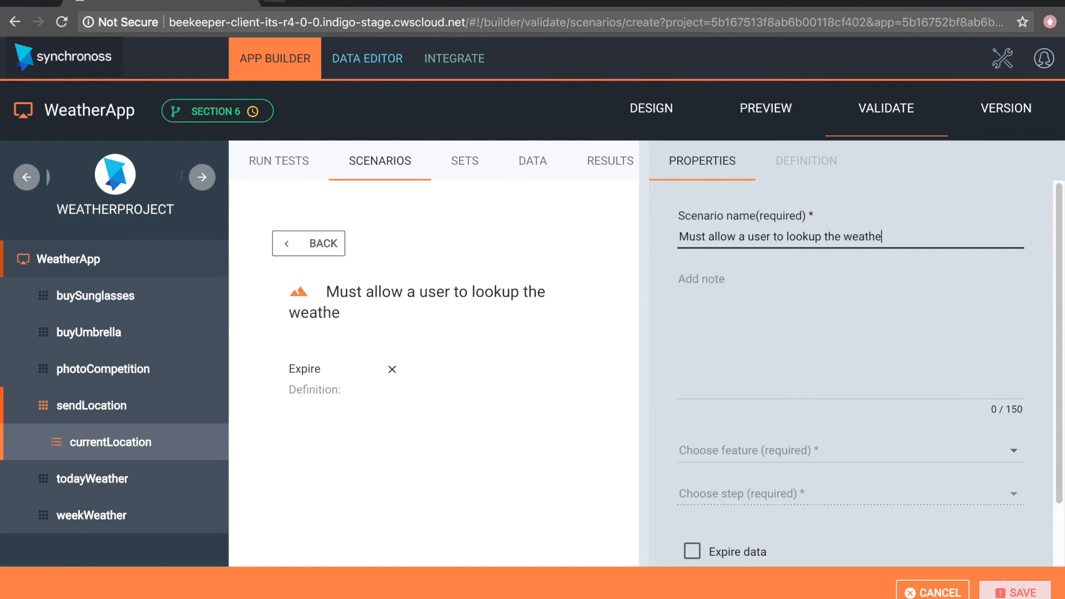
pyautogui.write('r')
pyautogui.click(742, 302)
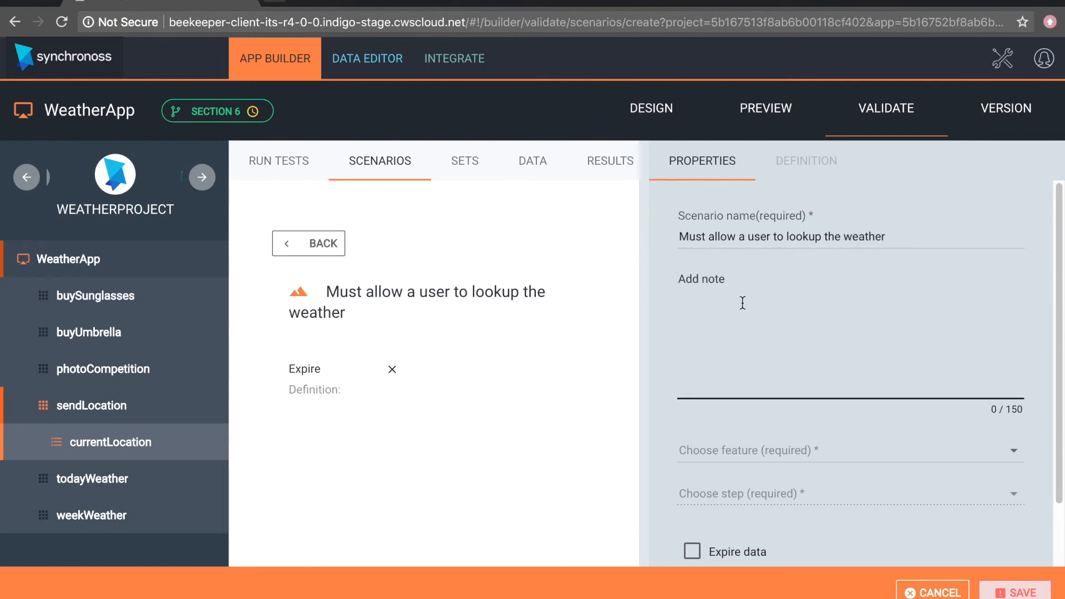
pyautogui.write('Optional')
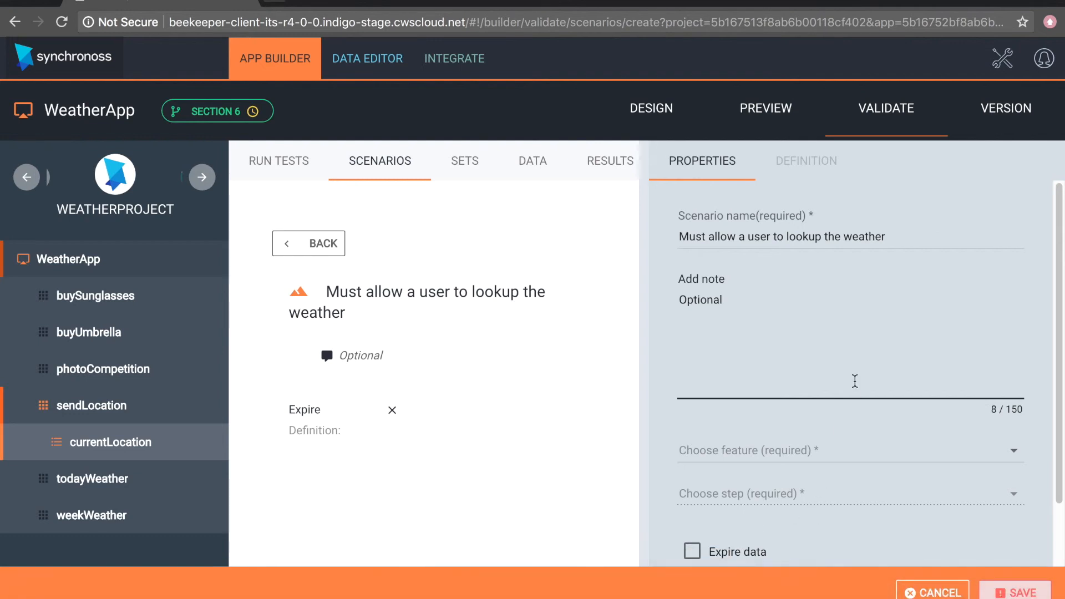
# - Assign the scenario to the weekWeather feature and its lookupWeather step
pyautogui.click(820, 449)
pyautogui.scroll(-1, 818, 478)
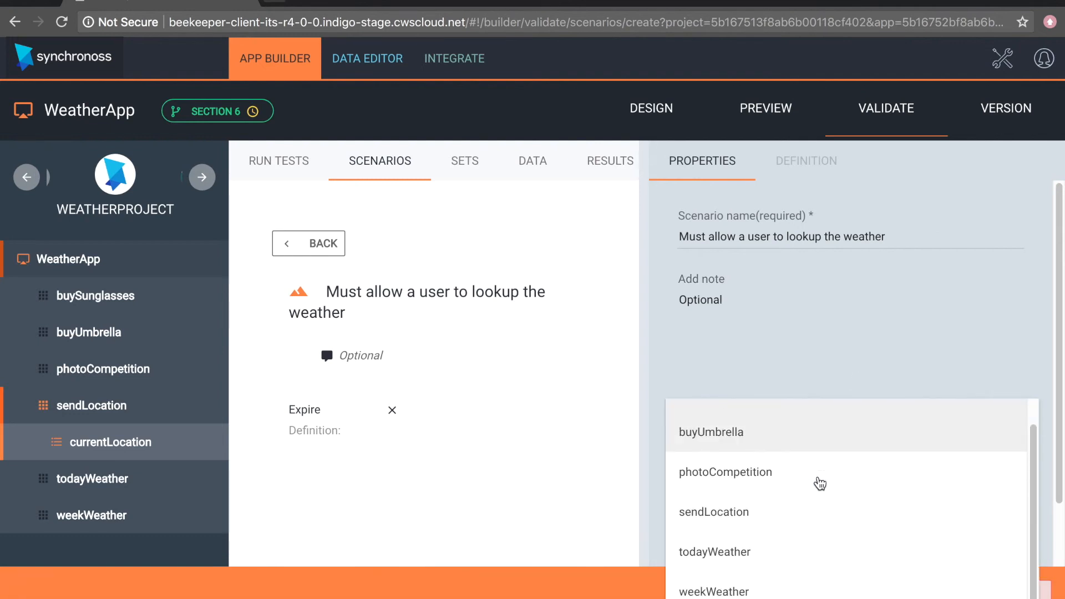
pyautogui.click(737, 591)
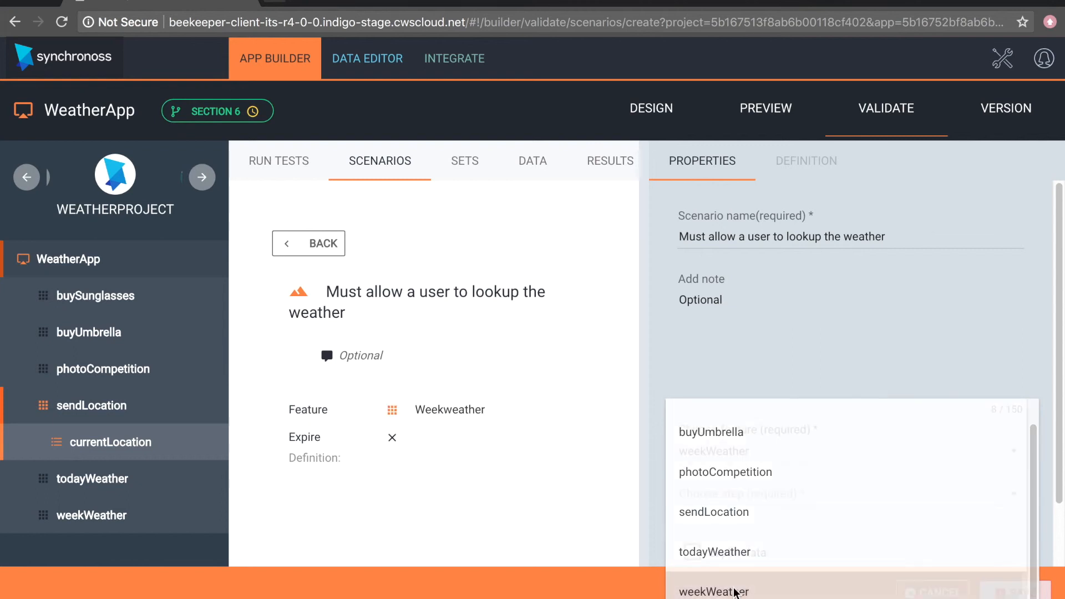
pyautogui.click(759, 502)
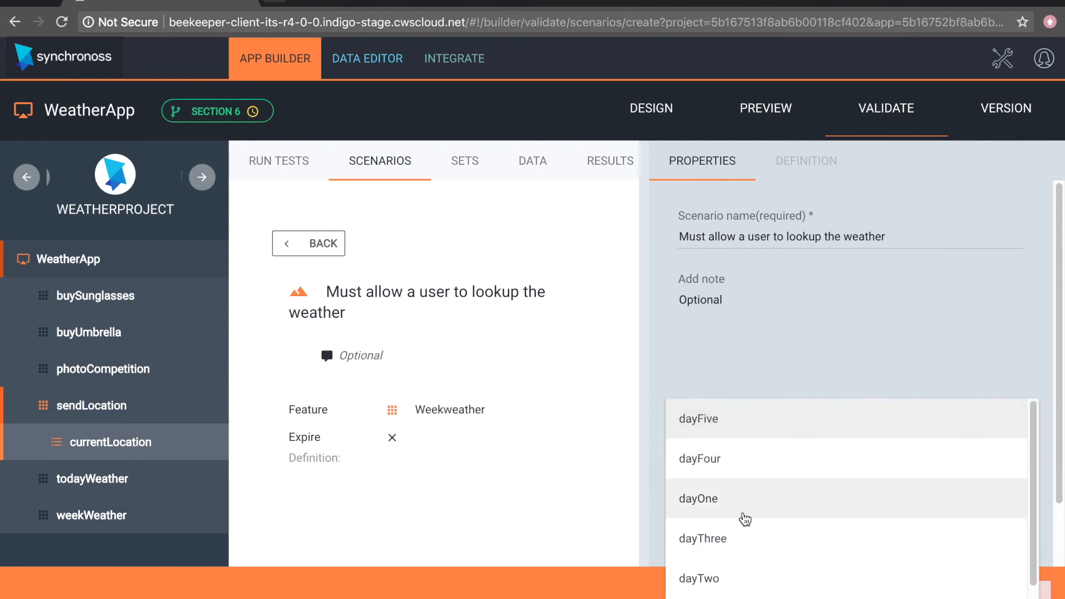
pyautogui.scroll(-1, 744, 518)
pyautogui.click(732, 592)
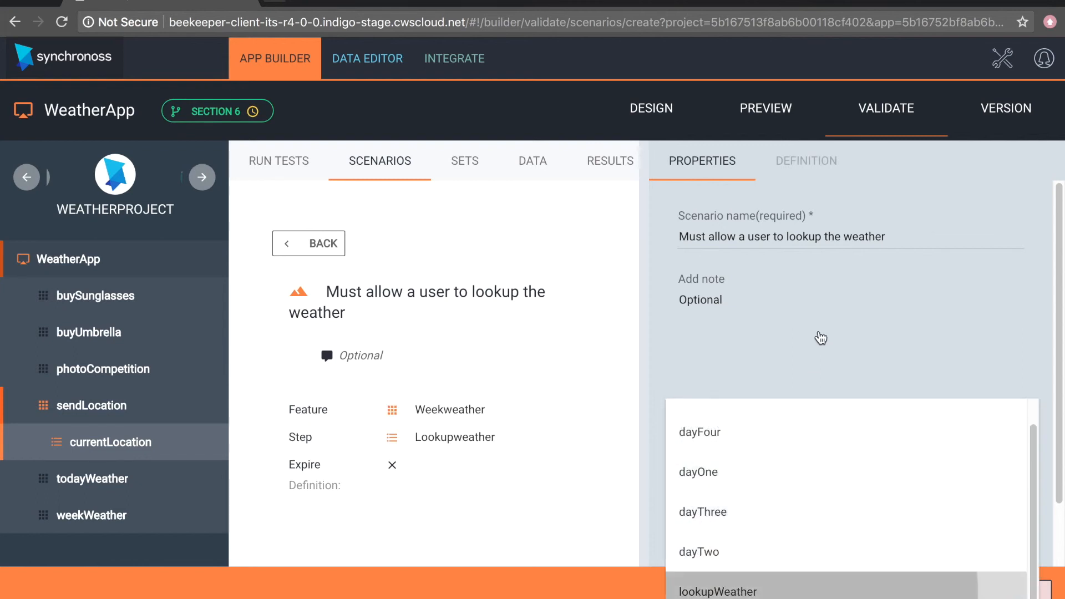
pyautogui.click(818, 335)
# - Continue to the definition of the weather lookup scenario
pyautogui.scroll(-2, 820, 334)
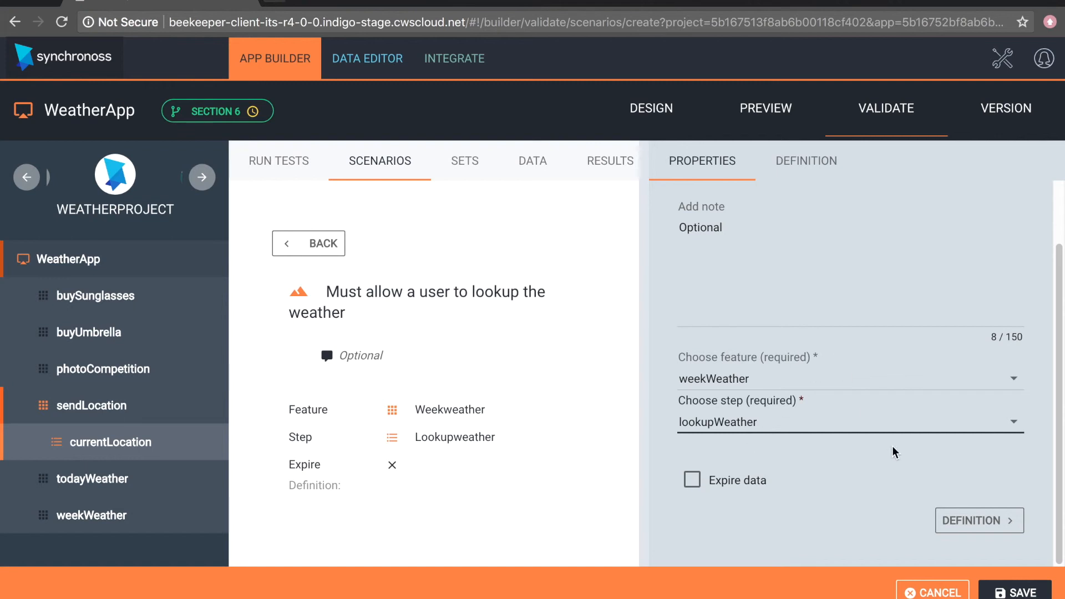
pyautogui.click(975, 521)
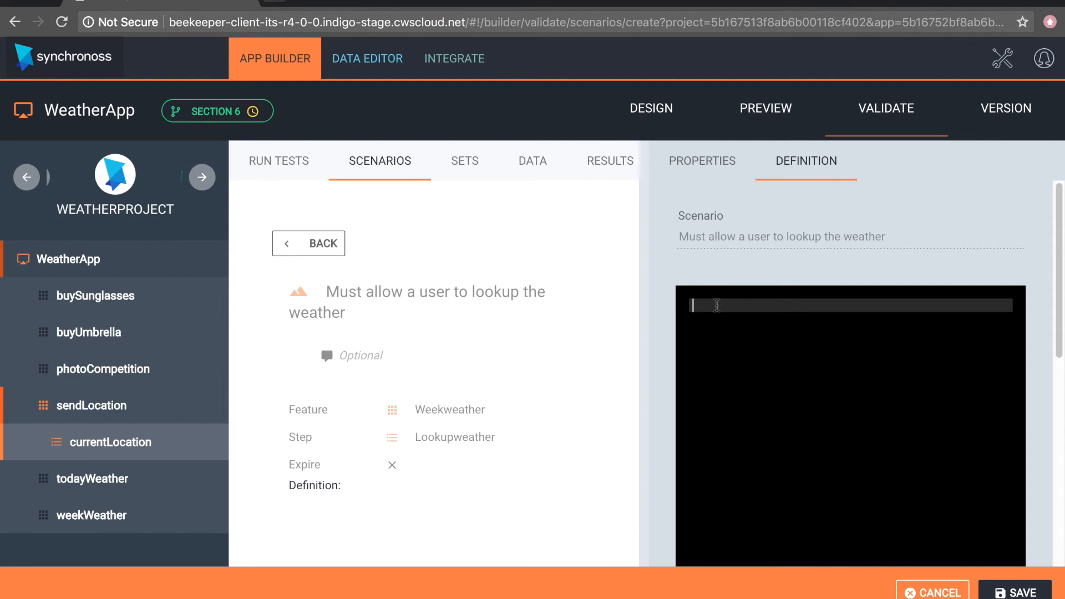
pyautogui.write('We allow')
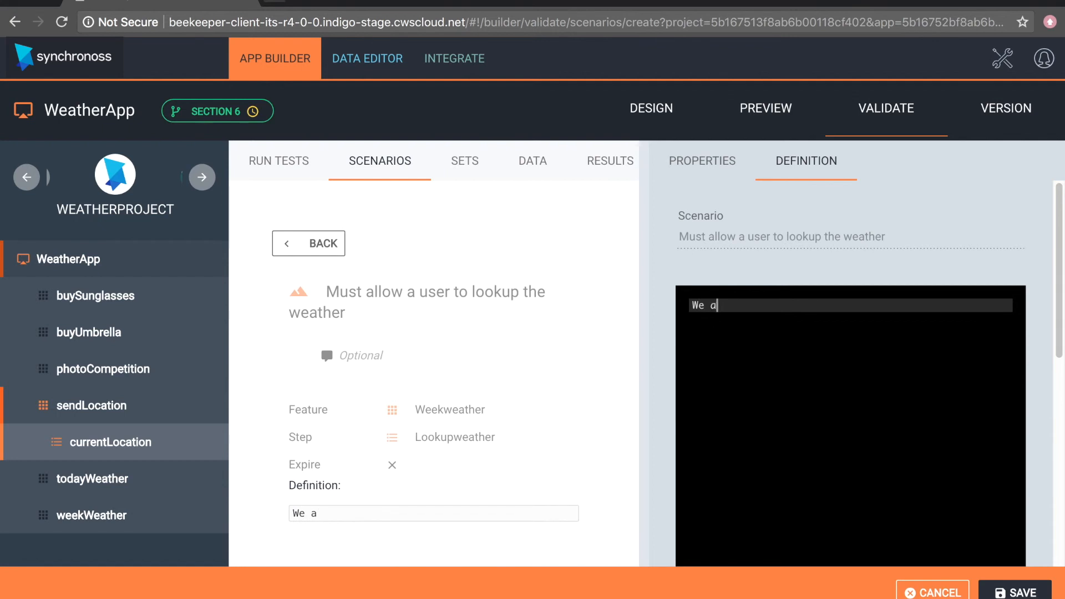
pyautogui.press('BackSpace')
pyautogui.press('BackSpace')
pyautogui.press('BackSpace')
pyautogui.write('ways need to gi')
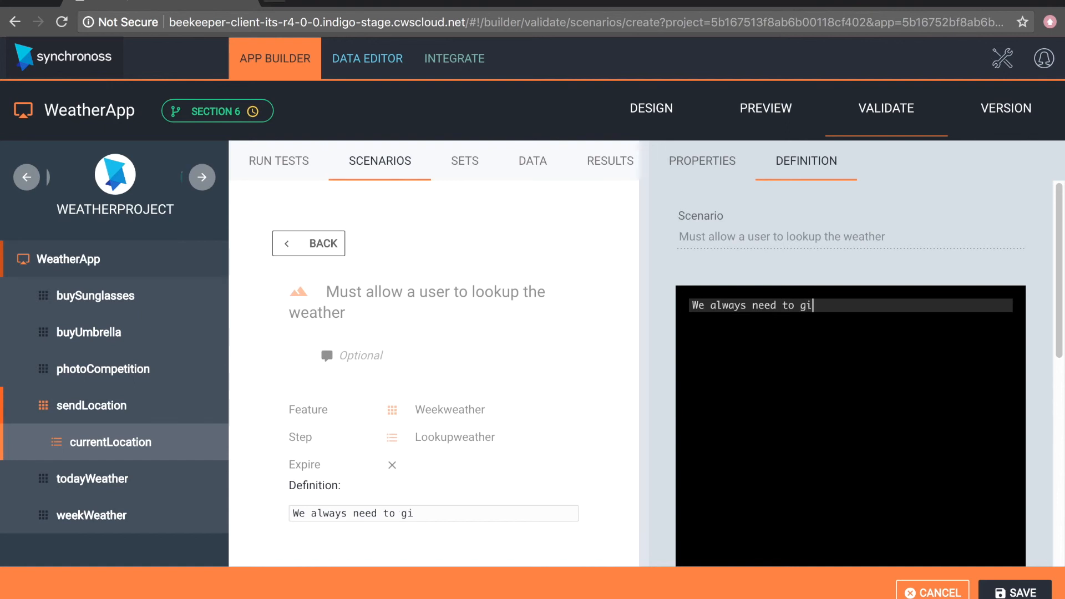
pyautogui.write('ve a Scenario Outli')
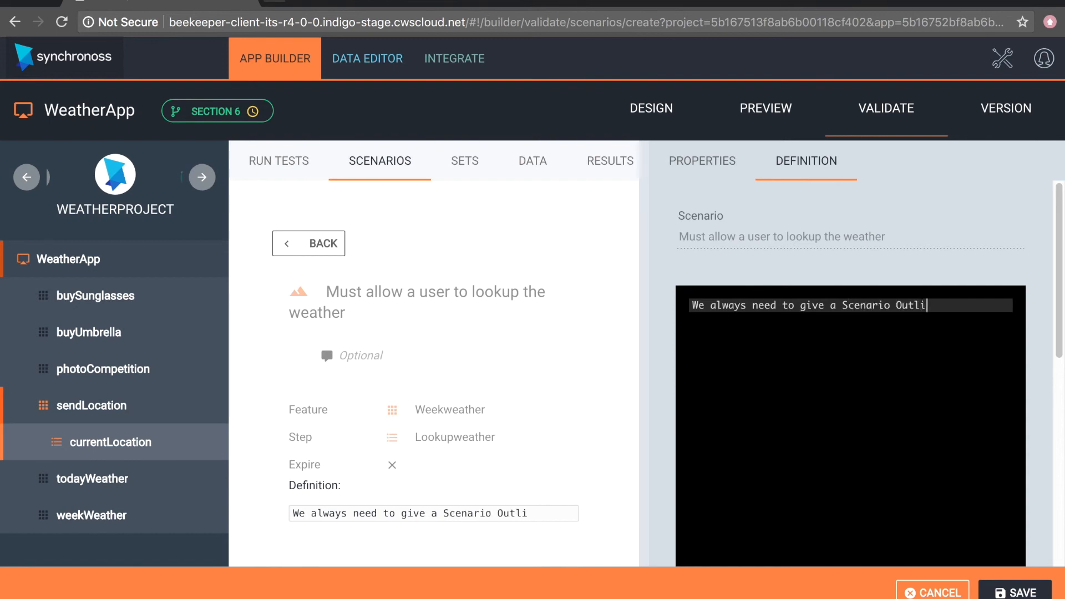
pyautogui.write('ne')
pyautogui.press('BackSpace')
pyautogui.press('BackSpace')
pyautogui.press('BackSpace')
pyautogui.press('BackSpace')
pyautogui.press('BackSpace')
pyautogui.press('BackSpace')
pyautogui.press('BackSpace')
pyautogui.press('BackSpace')
pyautogui.press('BackSpace')
pyautogui.press('BackSpace')
pyautogui.press('BackSpace')
pyautogui.press('BackSpace')
pyautogui.press('BackSpace')
pyautogui.press('BackSpace')
pyautogui.press('BackSpace')
pyautogui.press('BackSpace')
pyautogui.press('BackSpace')
pyautogui.press('BackSpace')
pyautogui.press('BackSpace')
pyautogui.press('BackSpace')
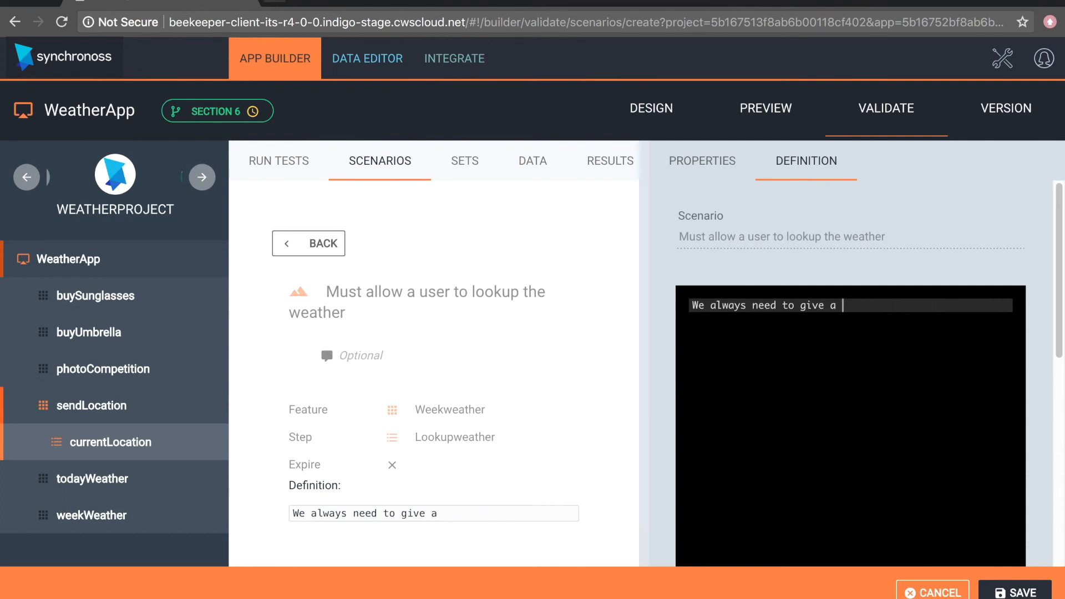
pyautogui.press('BackSpace')
pyautogui.press('BackSpace')
pyautogui.press('BackSpace')
pyautogui.press('BackSpace')
pyautogui.press('BackSpace')
pyautogui.press('BackSpace')
pyautogui.press('BackSpace')
pyautogui.press('BackSpace')
pyautogui.press('BackSpace')
pyautogui.press('BackSpace')
pyautogui.press('BackSpace')
pyautogui.press('BackSpace')
pyautogui.press('BackSpace')
pyautogui.press('BackSpace')
pyautogui.press('BackSpace')
pyautogui.press('BackSpace')
pyautogui.press('BackSpace')
pyautogui.press('BackSpace')
pyautogui.press('BackSpace')
pyautogui.press('BackSpace')
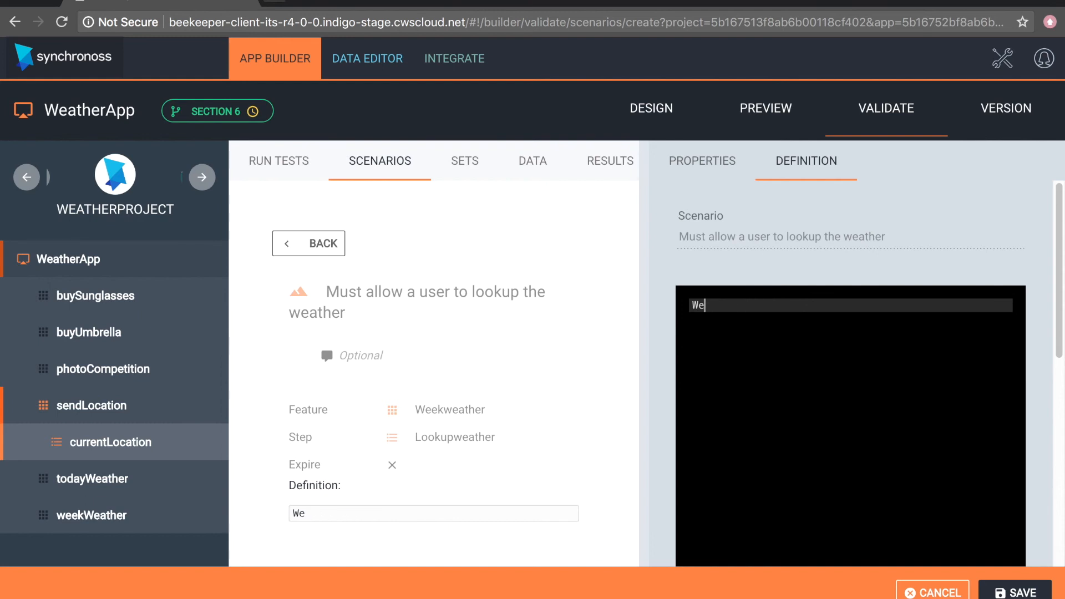
# - Write the definition's opening line "Scenario Outline: Must allow user to enter value inside lookupWeather step"
pyautogui.write('Scenario Outline:')
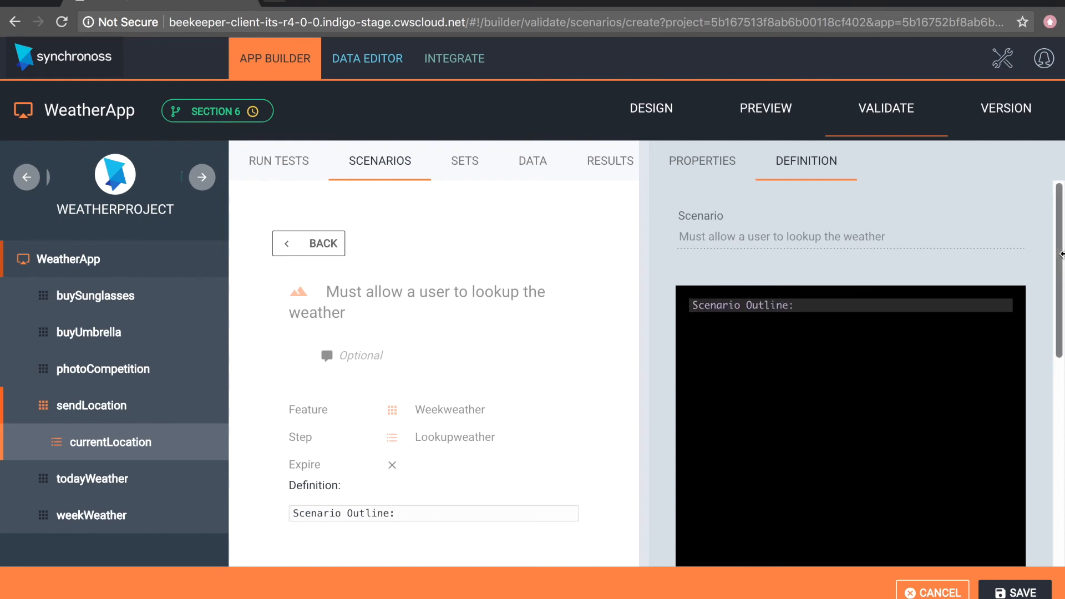
pyautogui.write('Must allow user to ')
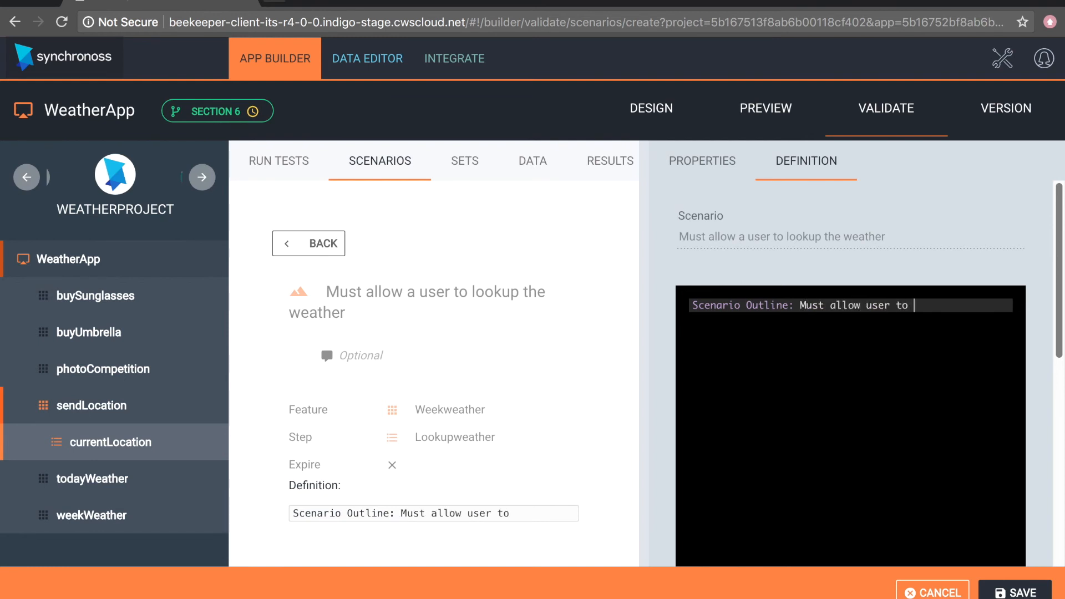
pyautogui.write('enter value inside ')
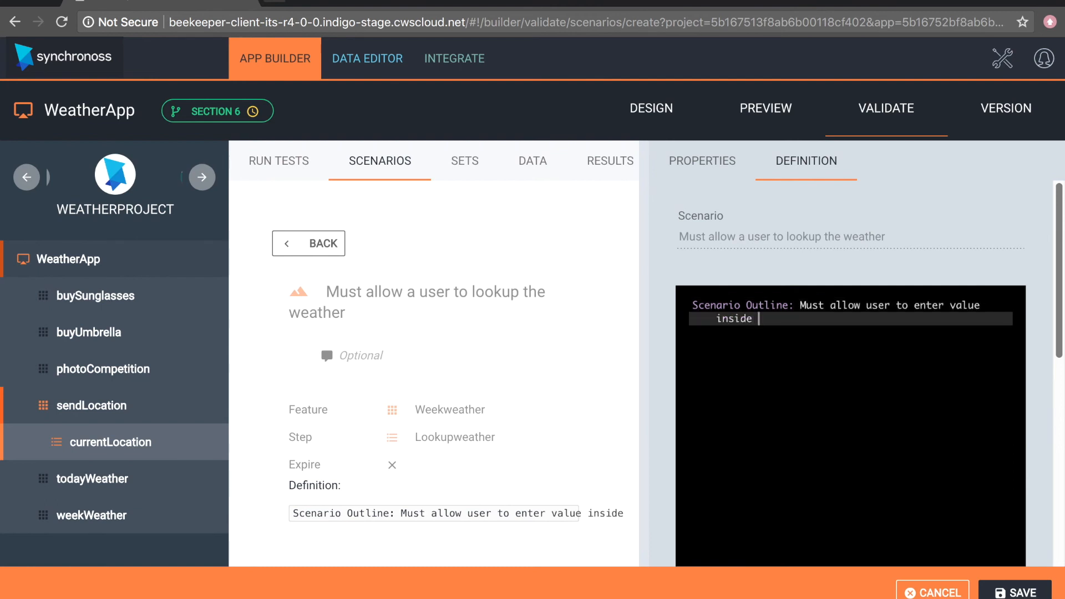
pyautogui.write('look')
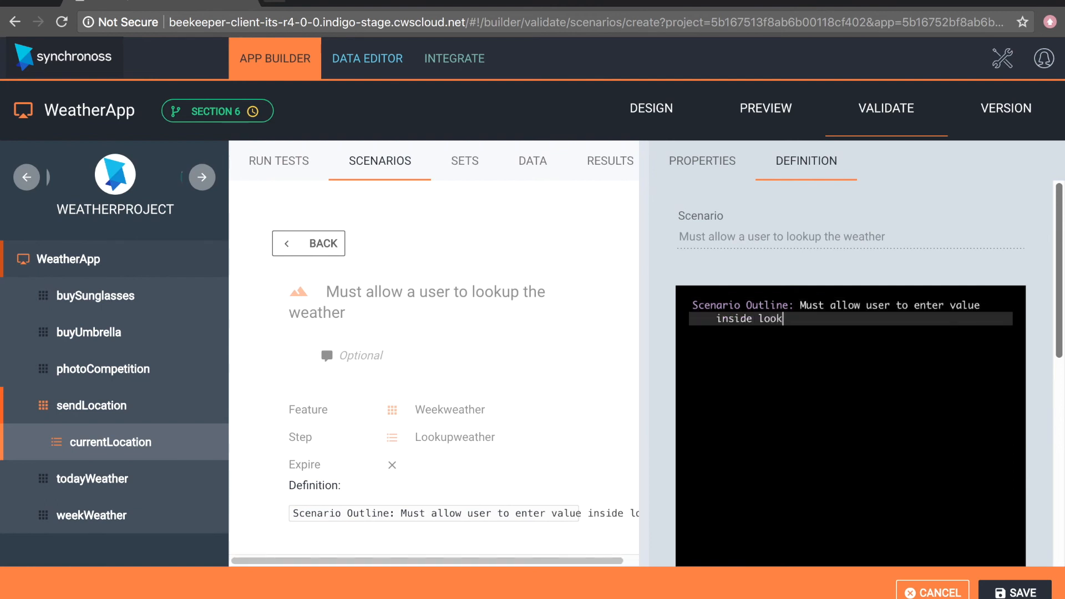
pyautogui.write('upWeather step')
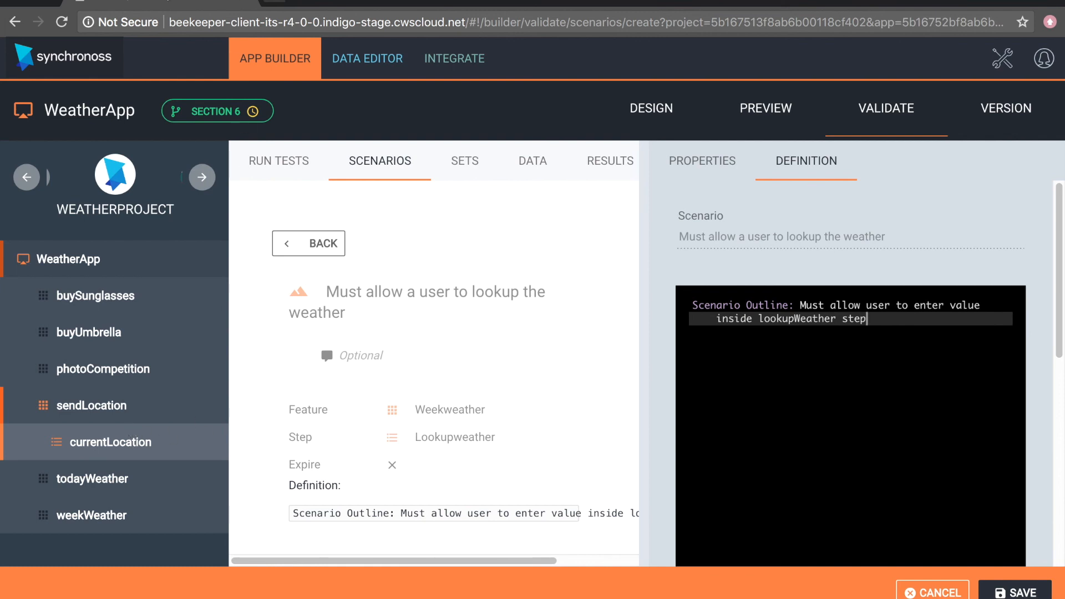
# - In a duplicate browser tab, open weekWeather's lookupWeather step and examine its data profile fields, including myLocation and weatherStepCounter
pyautogui.rightClick(166, 4)
pyautogui.click(182, 34)
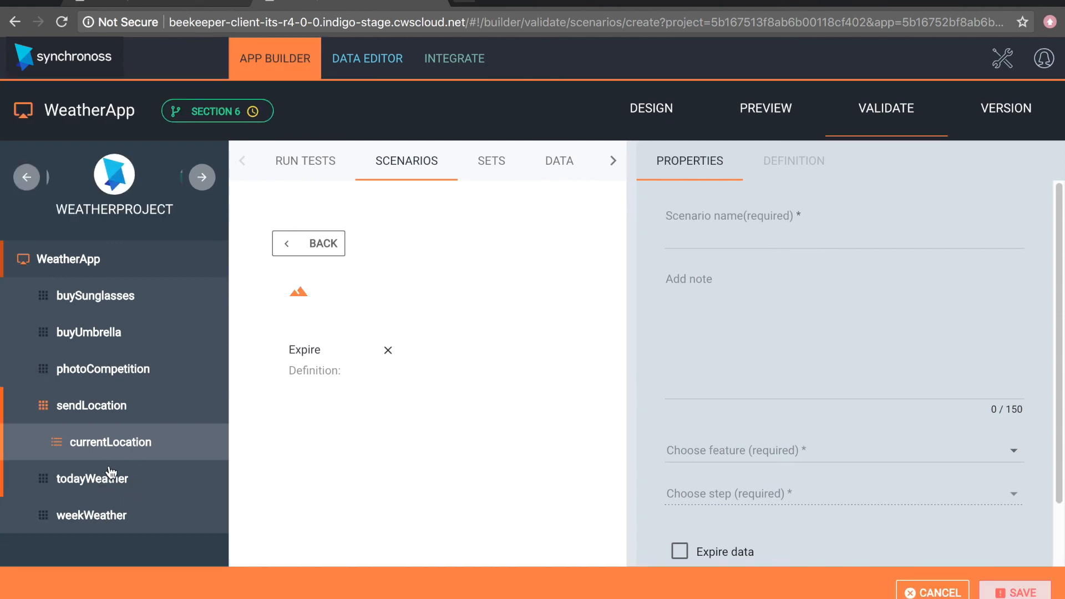
pyautogui.click(87, 522)
pyautogui.click(662, 377)
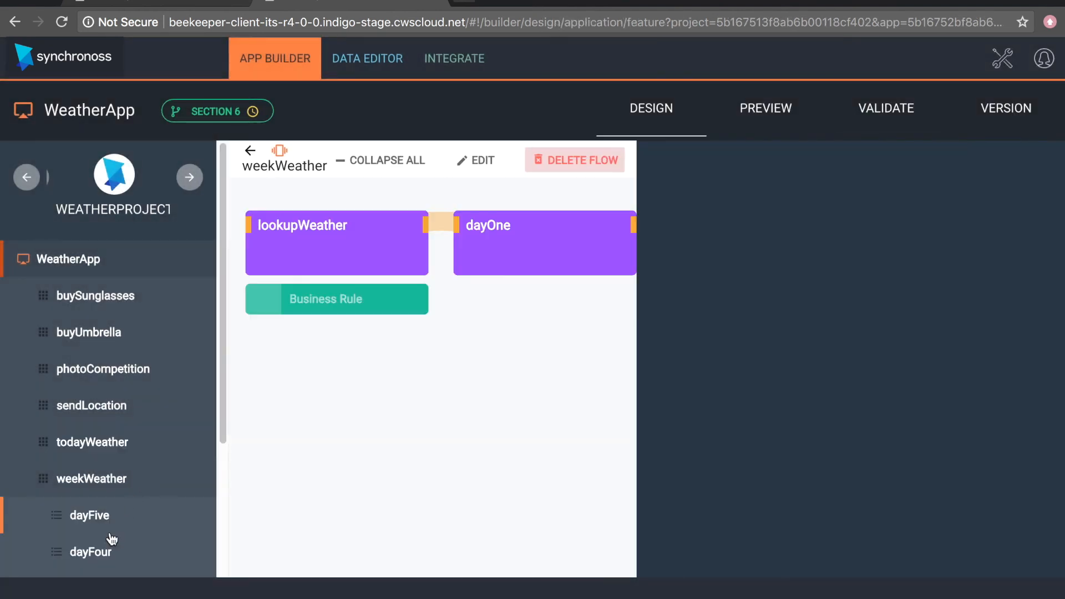
pyautogui.scroll(-3, 78, 542)
pyautogui.click(102, 553)
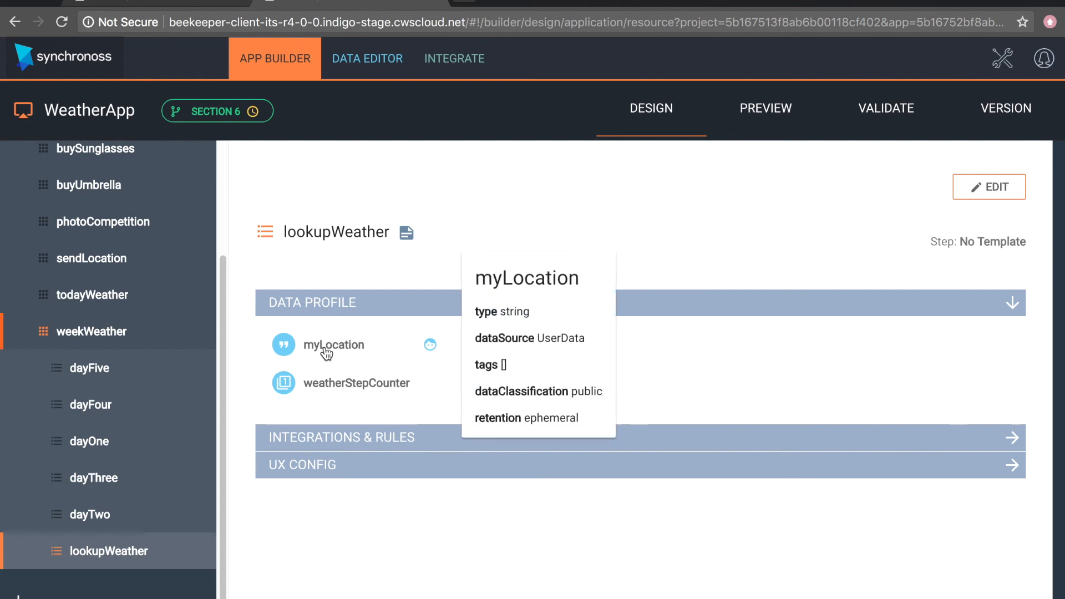
pyautogui.moveTo(369, 389)
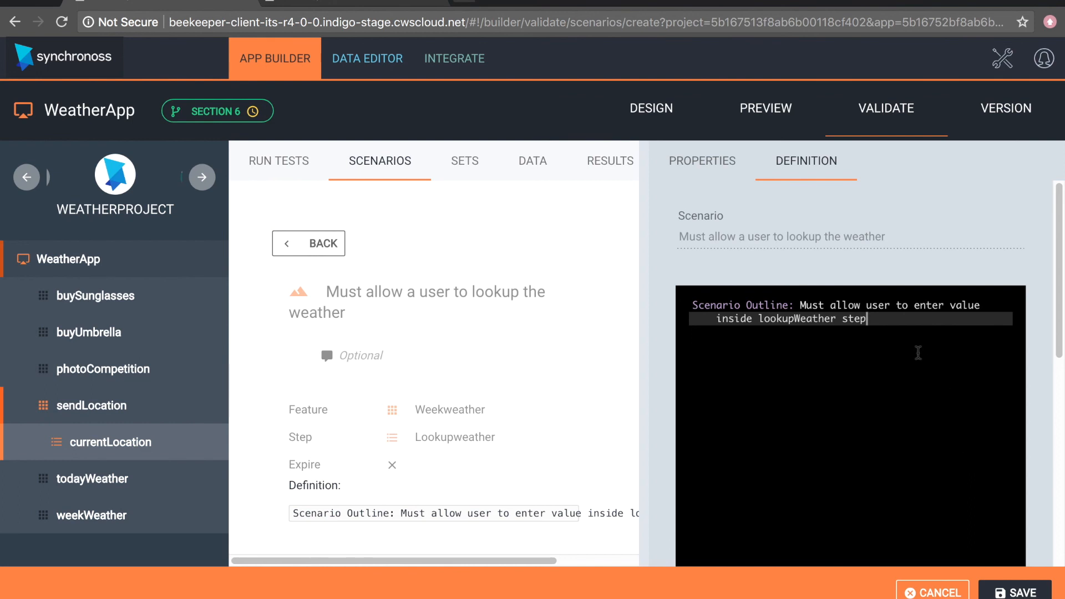
# - Return to the scenario being created and start a new line below the Scenario Outline in its definition
pyautogui.press('Return')
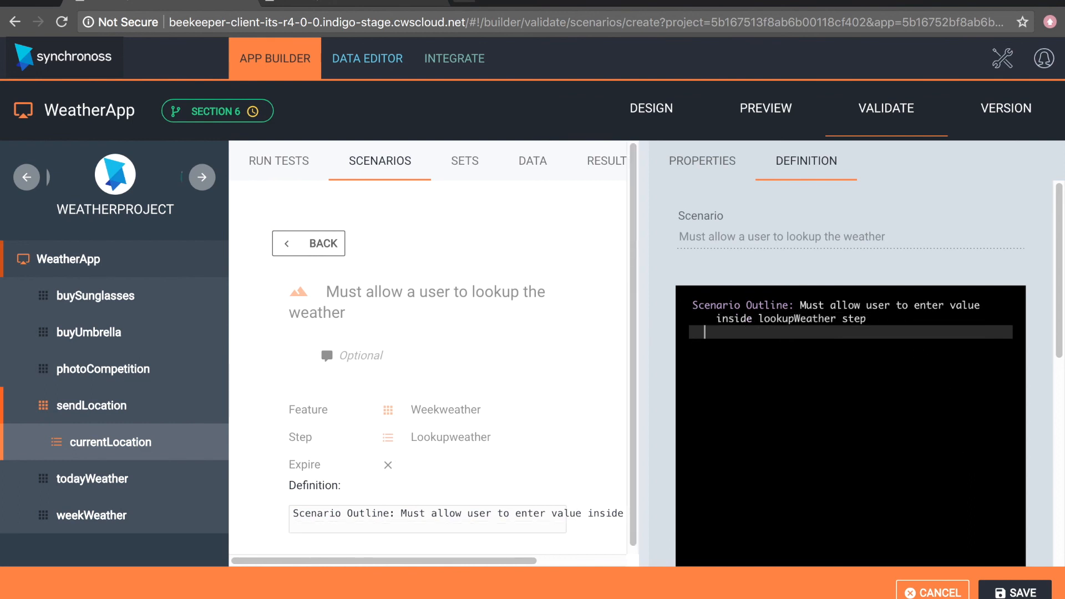